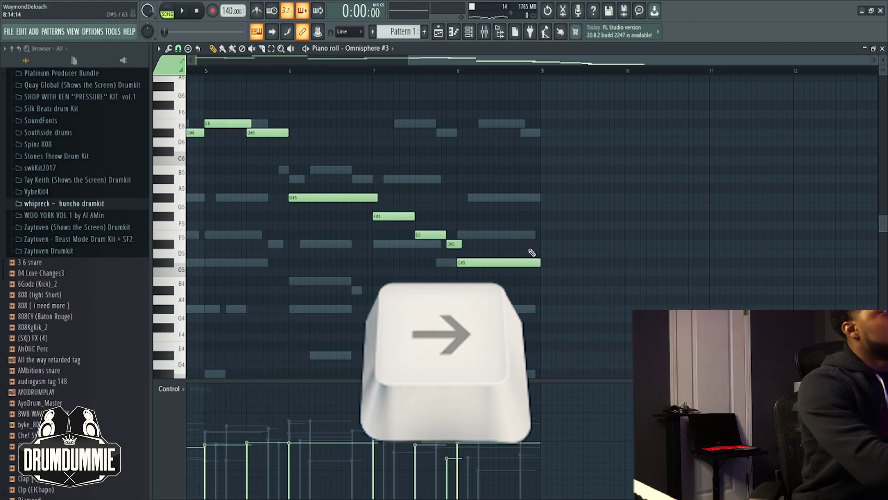
# Load RC-20 Retro Color on the Omnisphere #3 mixer track and choose its VHS preset.
pyautogui.click(470, 33)
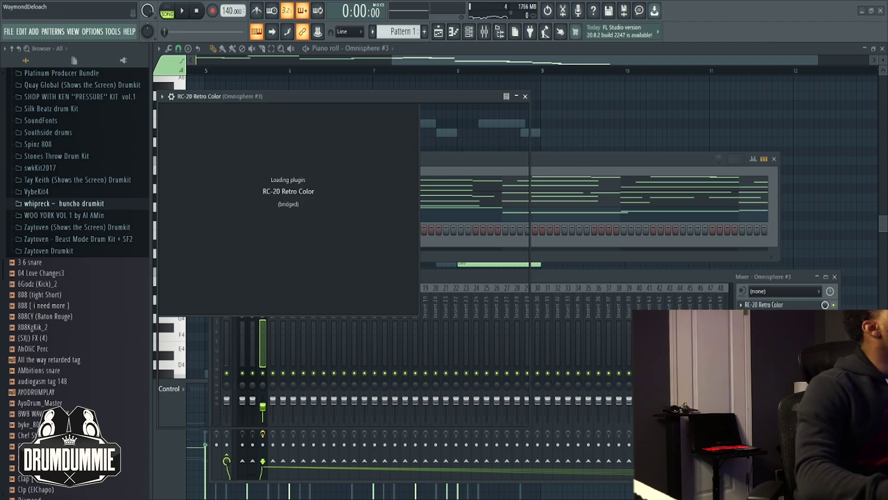
pyautogui.click(325, 126)
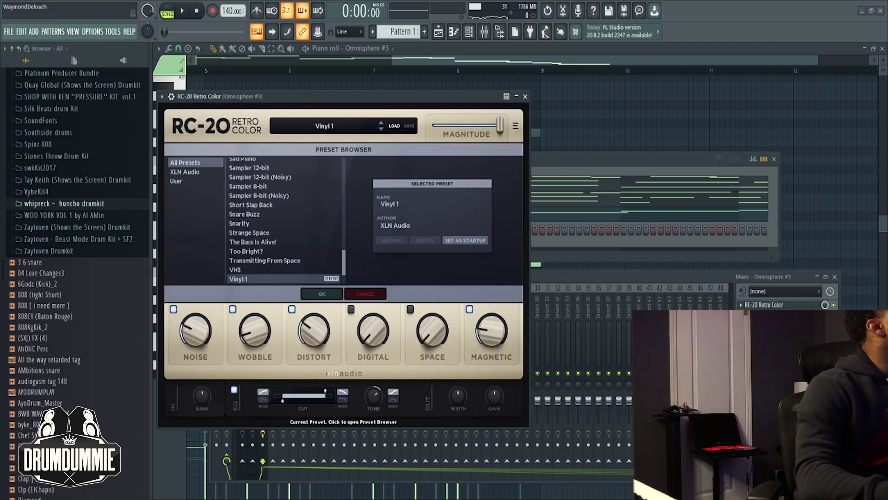
pyautogui.click(259, 270)
pyautogui.click(525, 96)
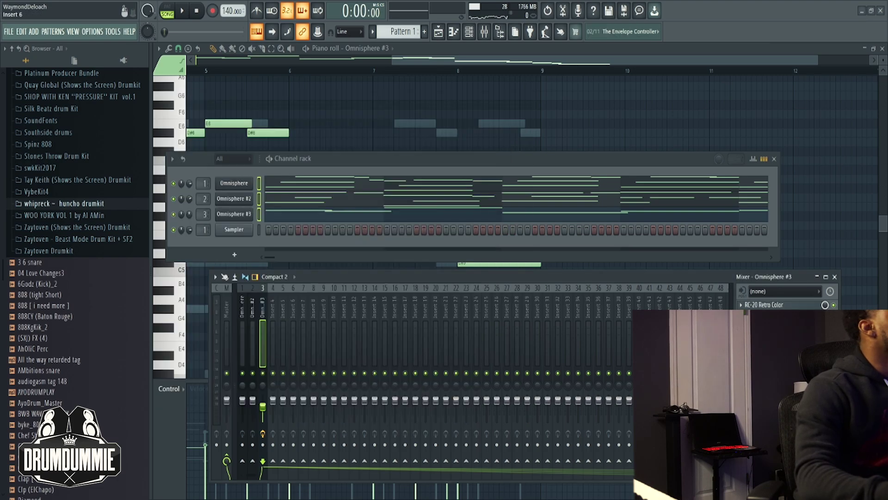
# Audition the melody through RC-20 Retro Color and set the effect's Noise amount to 0%.
pyautogui.press('space')
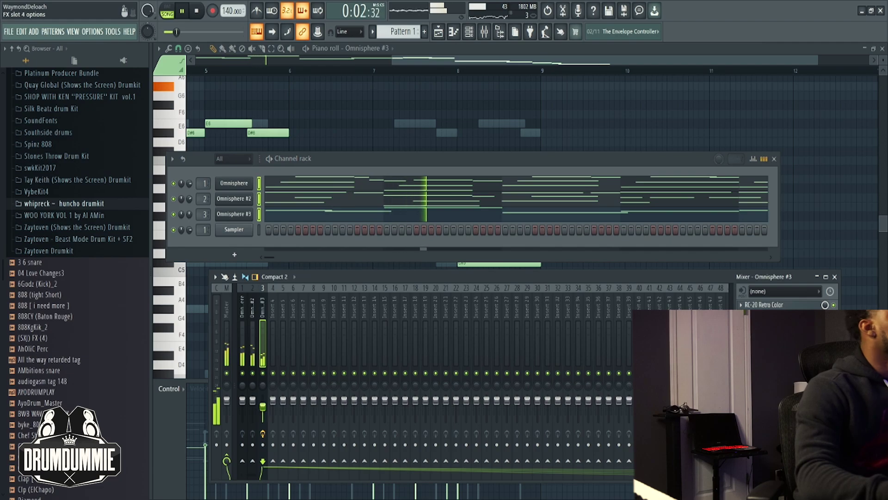
pyautogui.press('space')
pyautogui.click(764, 305)
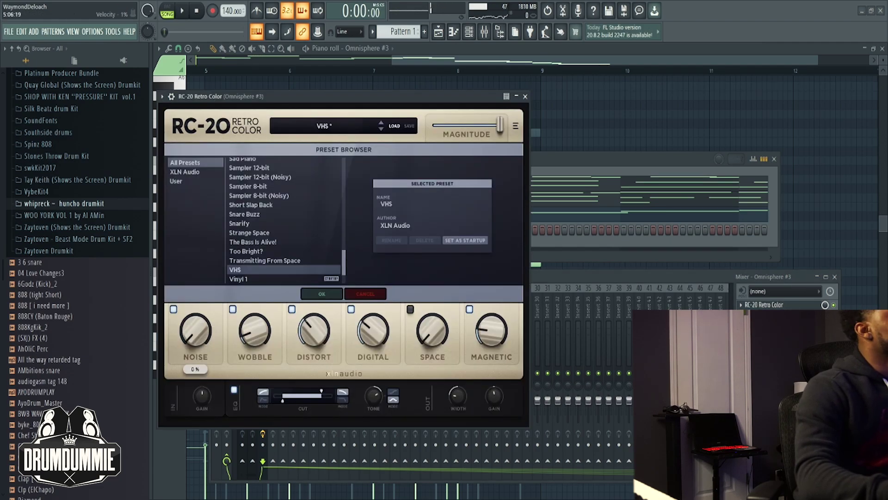
pyautogui.click(537, 152)
pyautogui.click(526, 96)
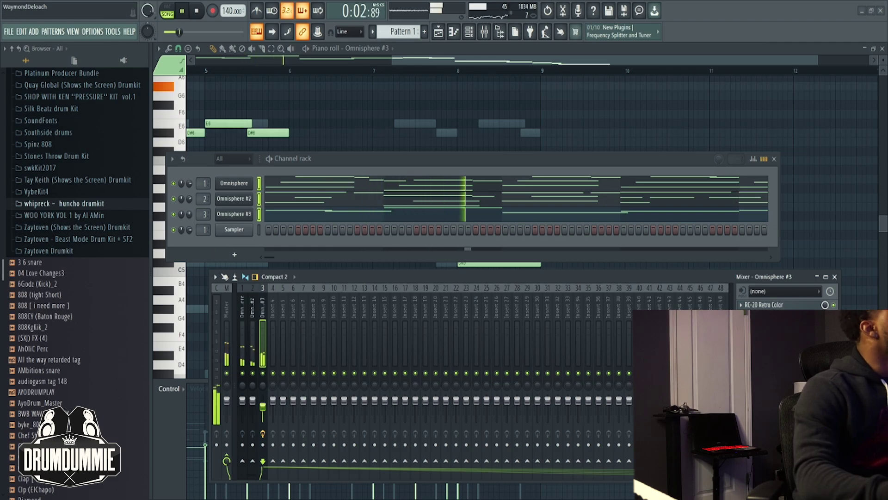
pyautogui.scroll(-5, 76, 208)
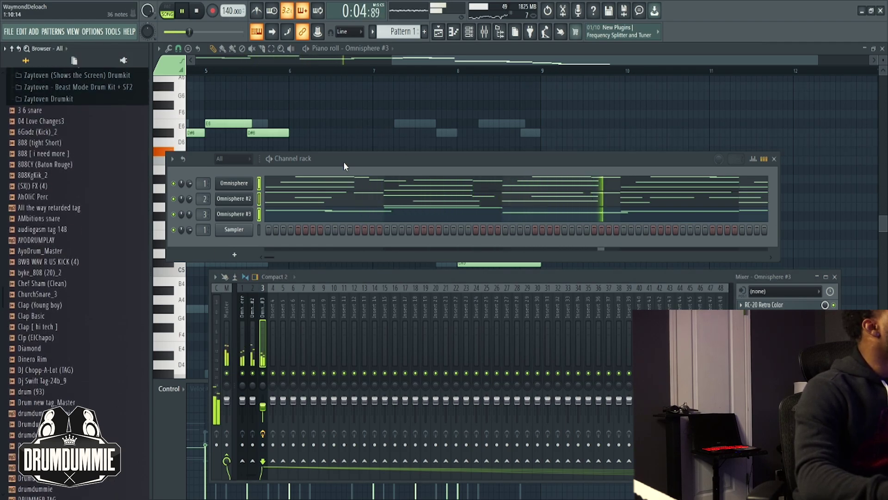
# Enable Make bridged in the processing settings of the Omnisphere #3 plugin and close its window.
pyautogui.click(245, 215)
pyautogui.click(237, 85)
pyautogui.click(256, 108)
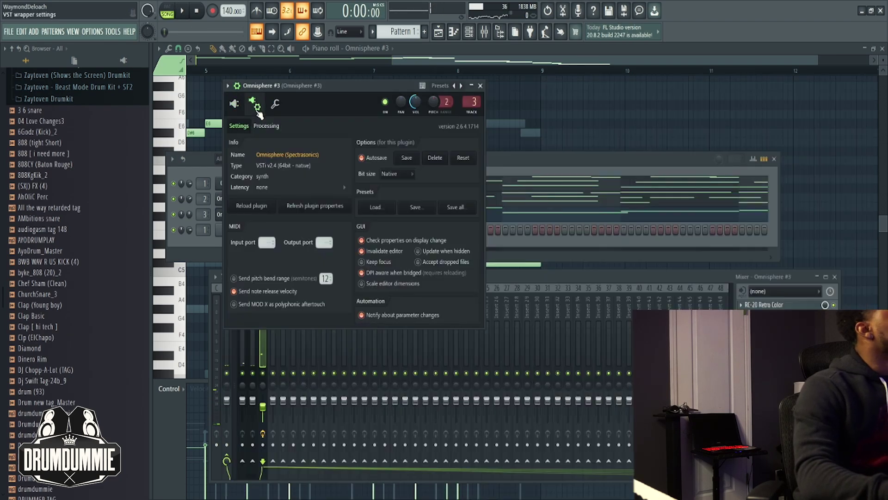
pyautogui.click(267, 126)
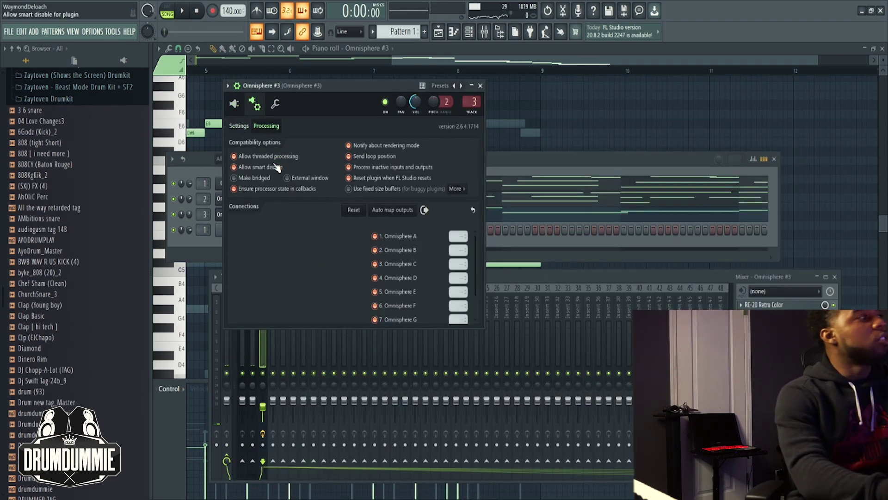
pyautogui.click(250, 182)
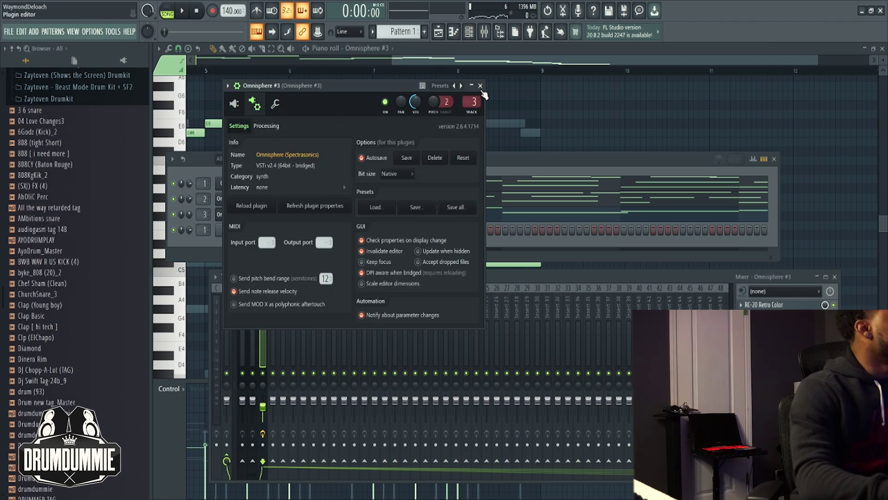
pyautogui.click(237, 104)
pyautogui.click(857, 87)
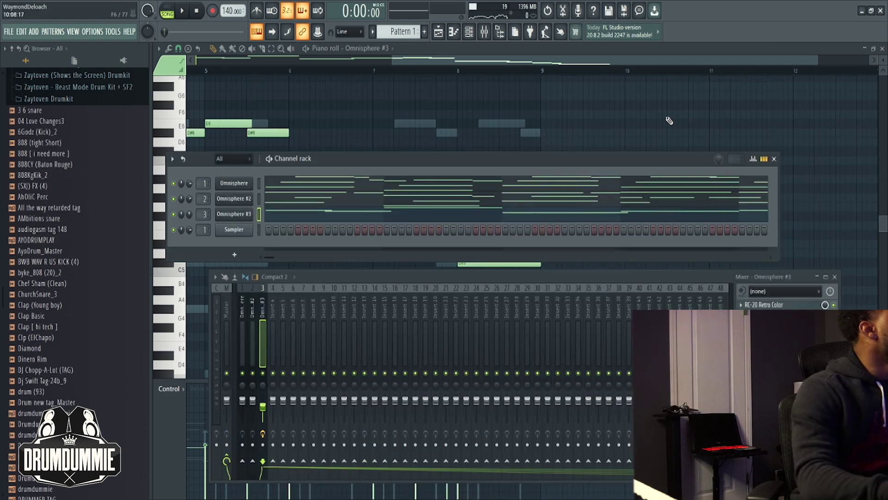
# Enable Make bridged in the processing settings of the Omnisphere #2 plugin.
pyautogui.click(252, 200)
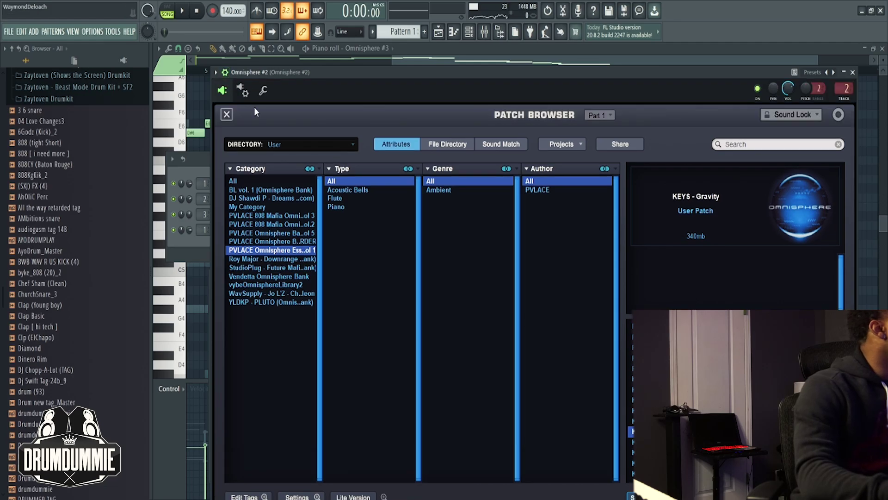
pyautogui.click(242, 90)
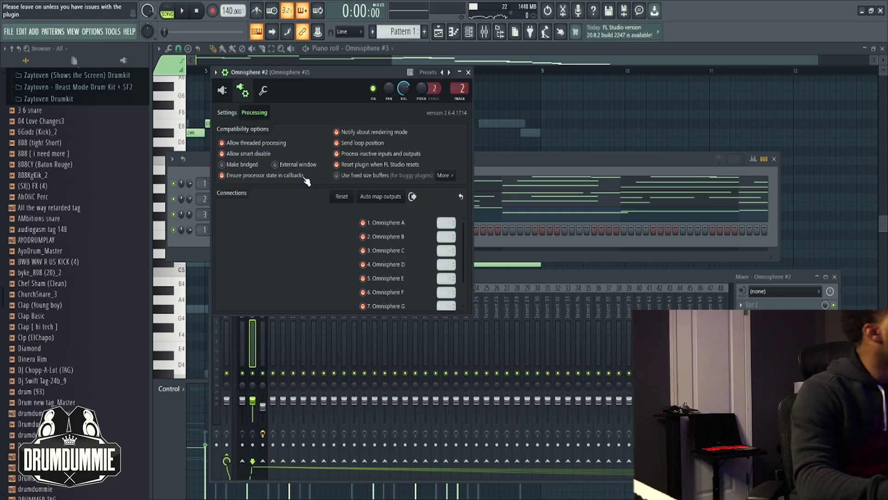
pyautogui.click(225, 165)
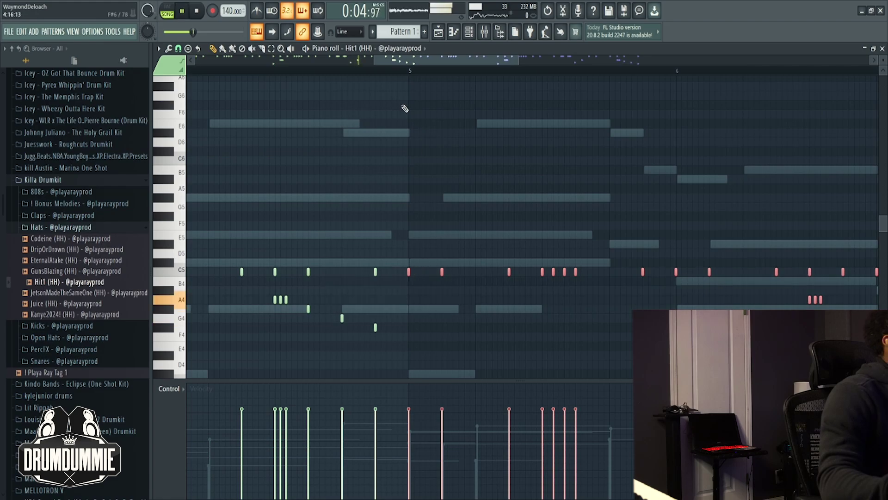
# Route the Hit1 hi-hat channel to mixer track 4.
pyautogui.scroll(-5, 405, 81)
pyautogui.scroll(-5, 405, 78)
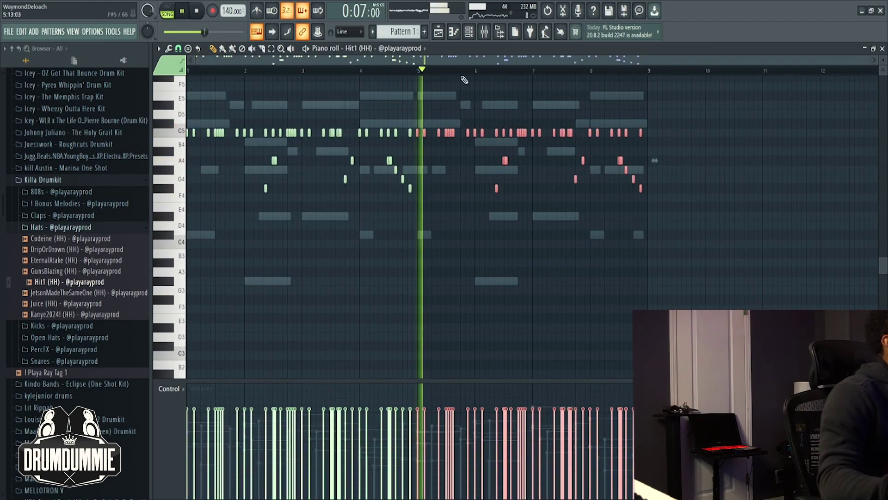
pyautogui.press('F9')
pyautogui.click(273, 326)
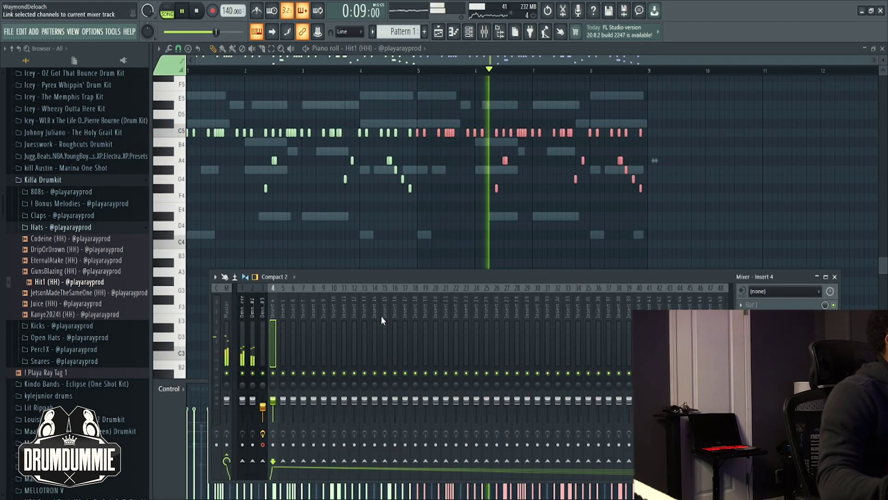
# Review the Hit1 hi-hat channel's envelope and miscellaneous settings, and open an effect slot on its mixer track.
pyautogui.press('F6')
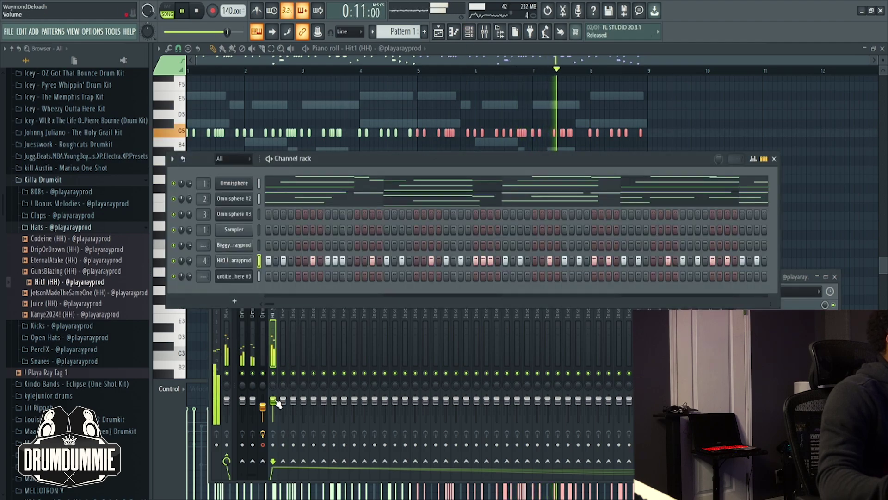
pyautogui.click(234, 260)
pyautogui.click(273, 209)
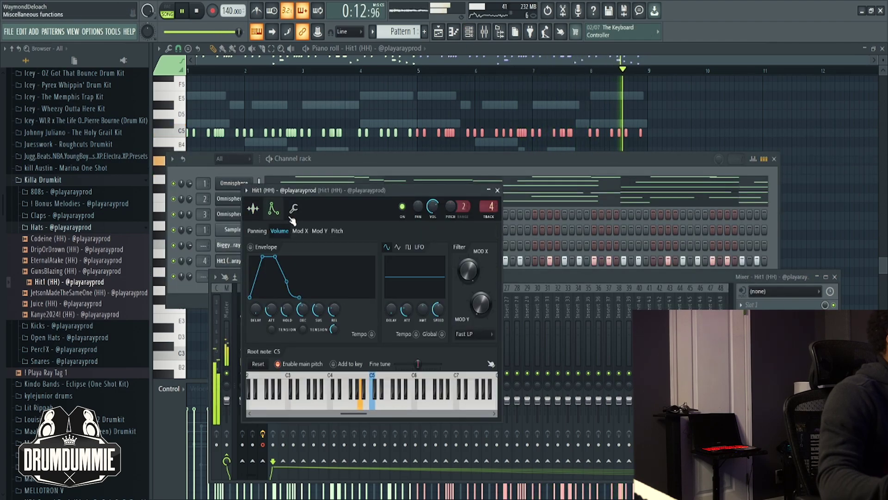
pyautogui.click(293, 209)
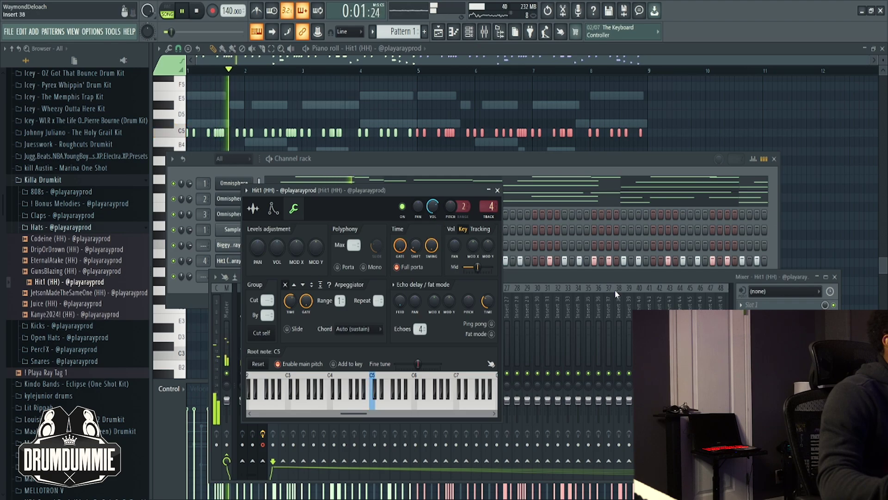
pyautogui.click(741, 316)
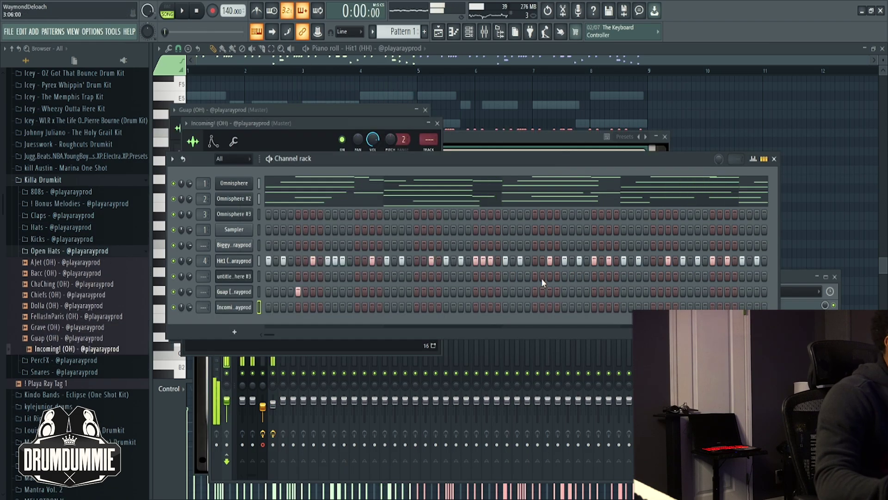
# Place an Incoming open-hat hit at step 21 and disarm recording on Omnisphere #3's mixer track.
pyautogui.click(387, 306)
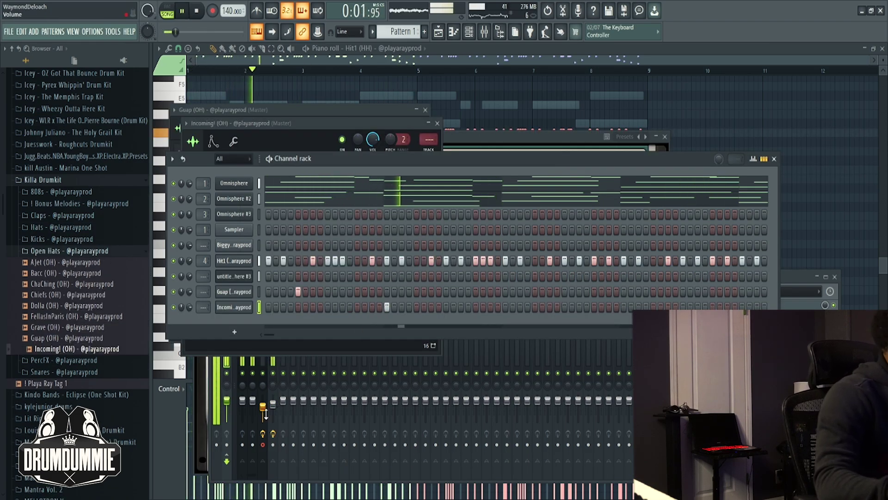
pyautogui.click(264, 445)
pyautogui.press('space')
pyautogui.press('space')
pyautogui.click(452, 167)
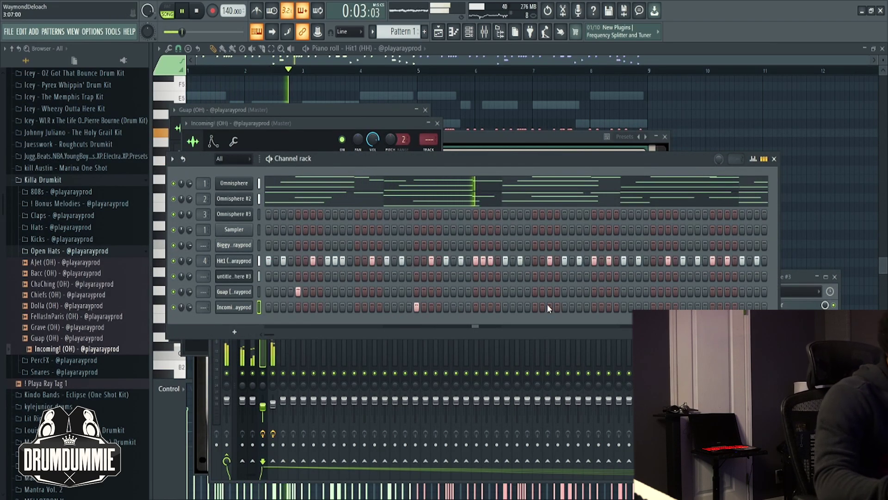
# Add Guap open-hat hits at steps 37 and 53, and duplicate the channel's notes from bar 5 onward.
pyautogui.click(536, 291)
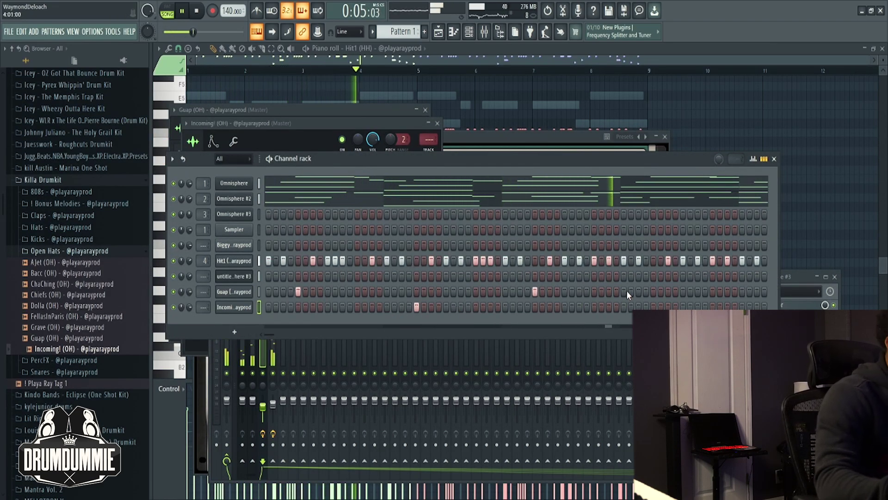
pyautogui.click(652, 292)
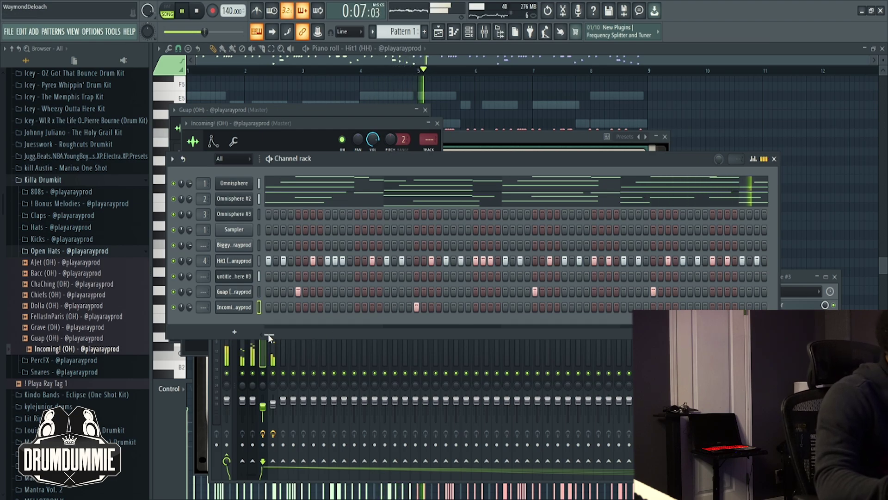
pyautogui.press('F7')
pyautogui.moveTo(406, 60); pyautogui.dragTo(620, 100)
pyautogui.hotkey('ctrl', 'b')
pyautogui.click(483, 32)
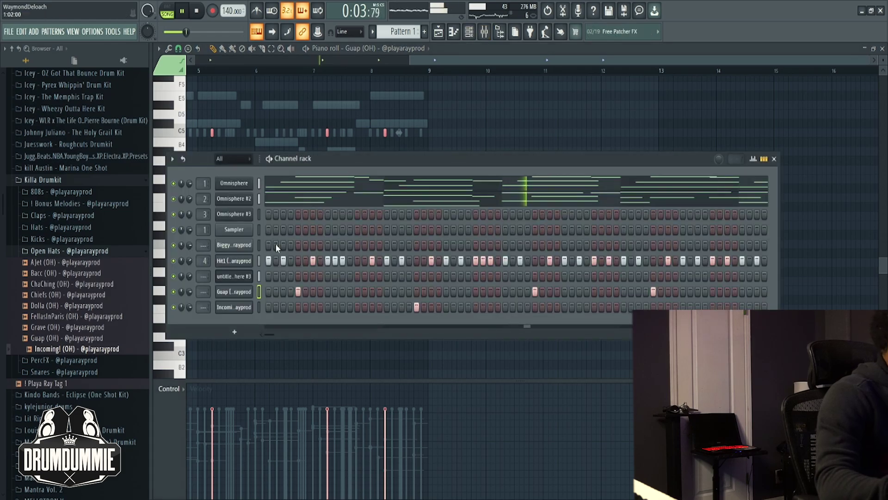
# Open the Incoming open-hat channel's notes in the piano roll and add a C5 hit in bar 5.
pyautogui.rightClick(241, 313)
pyautogui.click(306, 201)
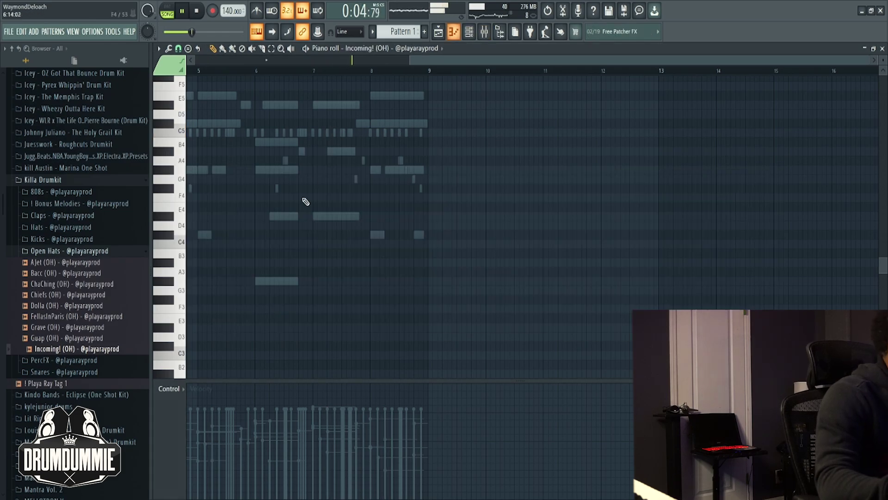
pyautogui.click(483, 32)
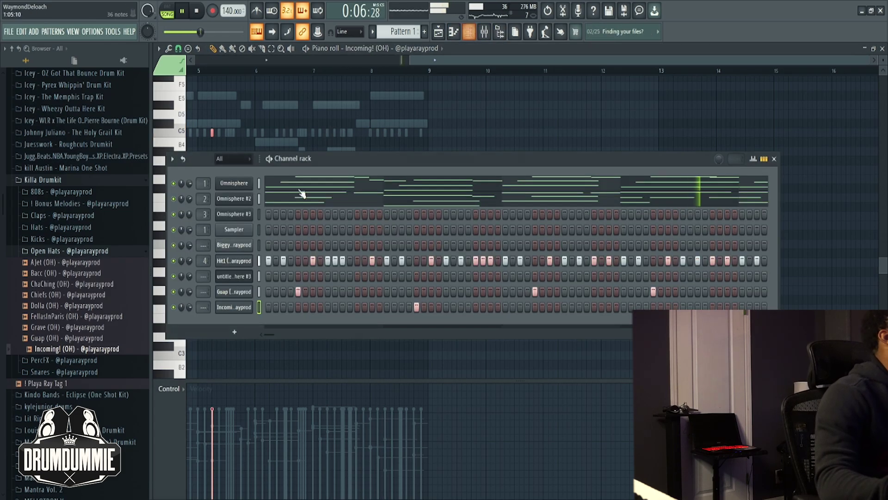
pyautogui.click(212, 133)
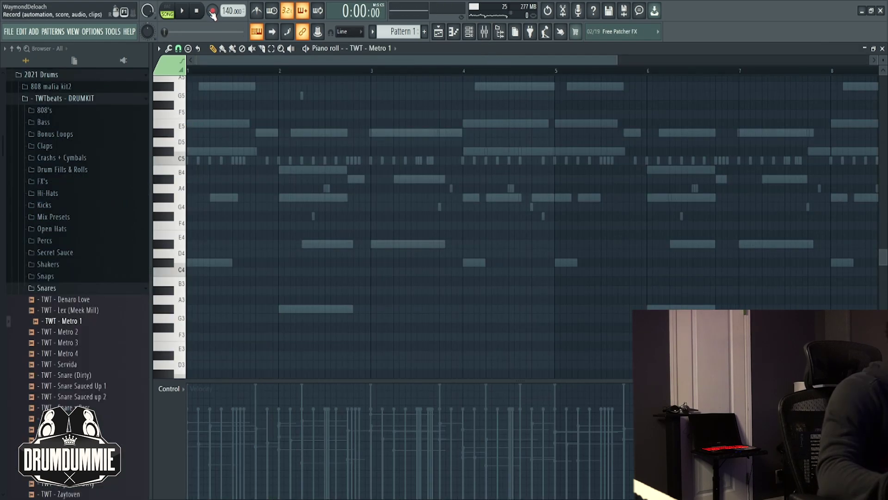
# Record a live snare pattern with the TWT - Metro 1 sample and show the channel rack.
pyautogui.click(213, 11)
pyautogui.press('space')
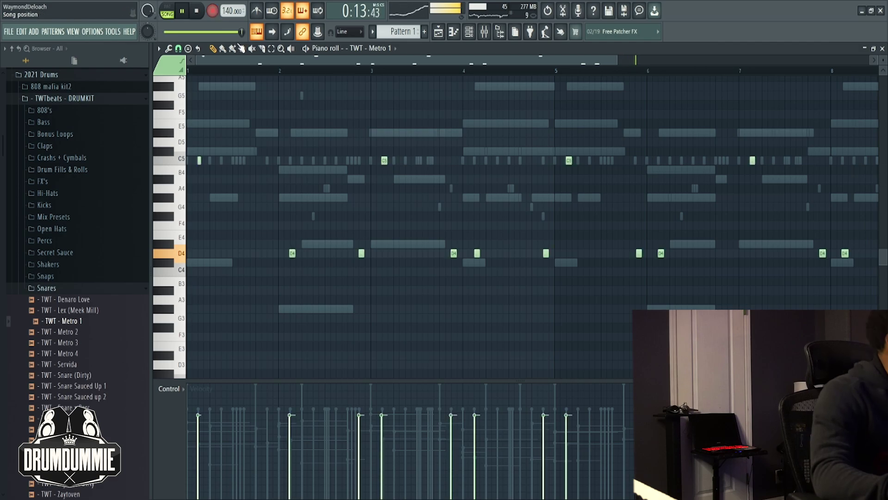
pyautogui.press('F6')
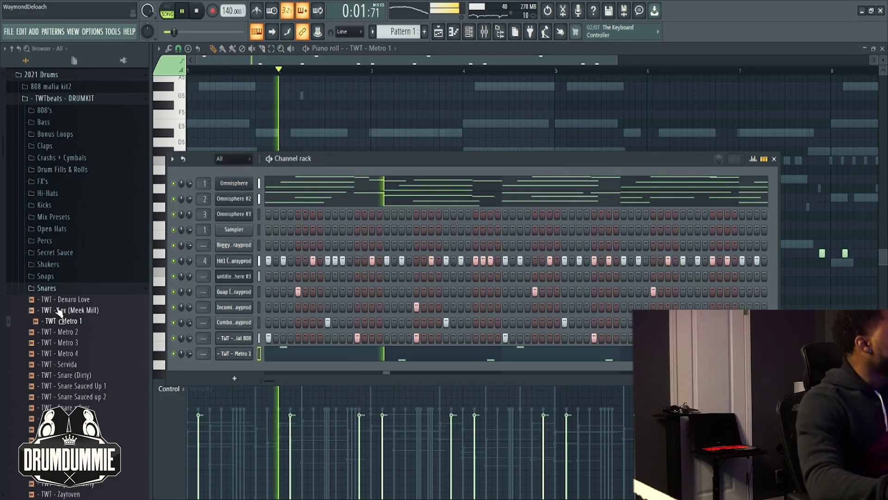
# Browse the Secret Sauce samples of the TWTbeats drum kit and open its Percs folder.
pyautogui.click(56, 288)
pyautogui.click(60, 253)
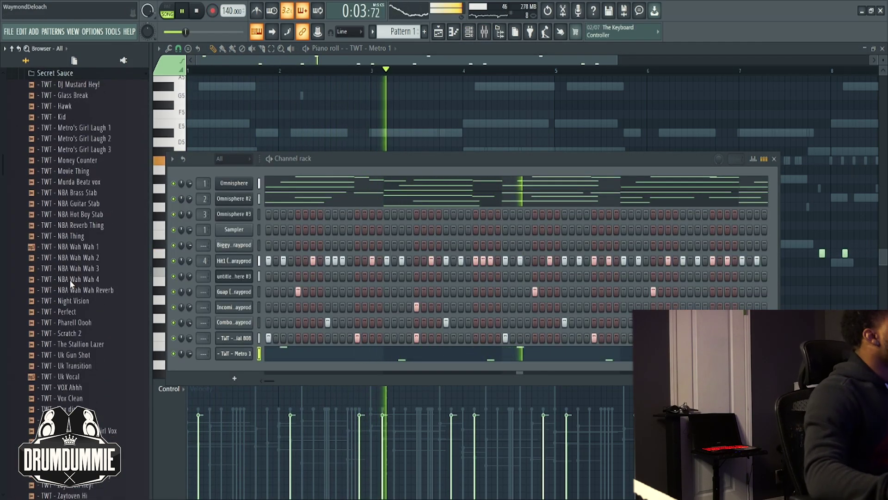
pyautogui.click(60, 73)
pyautogui.scroll(4, 102, 141)
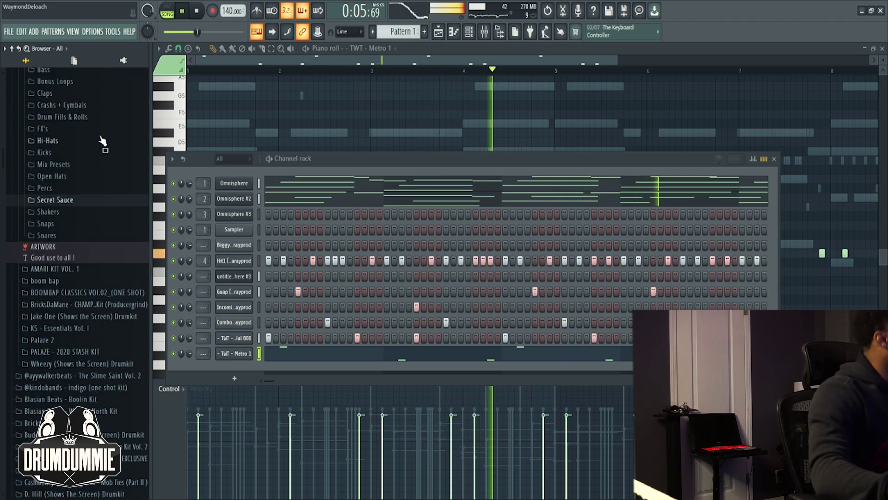
pyautogui.click(45, 188)
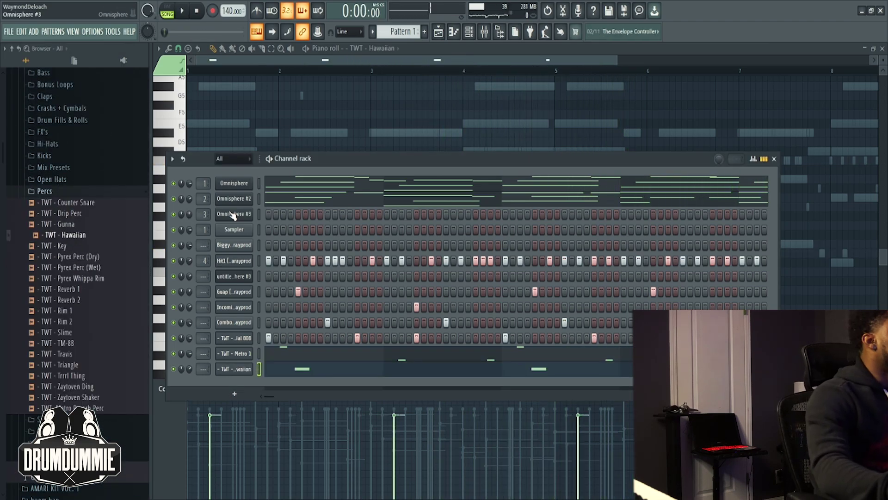
# Route Omnisphere #3 to mixer track 5 and bring up its main patch interface.
pyautogui.click(233, 215)
pyautogui.click(486, 32)
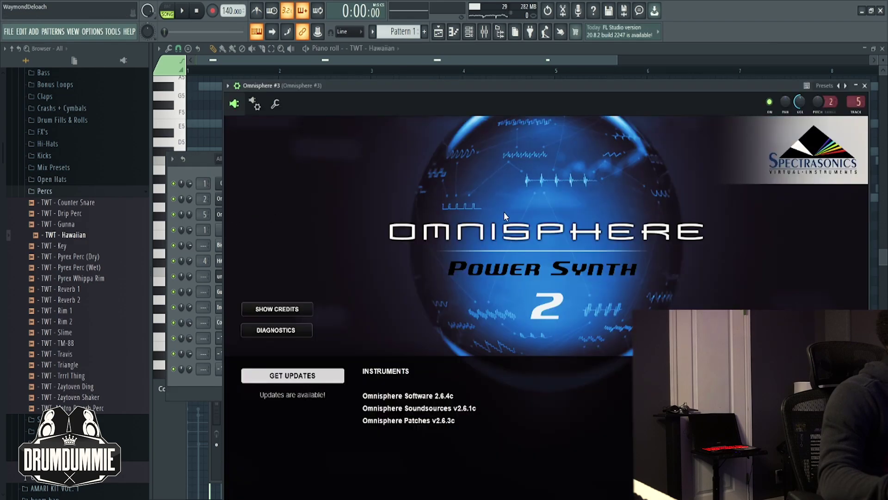
pyautogui.click(505, 216)
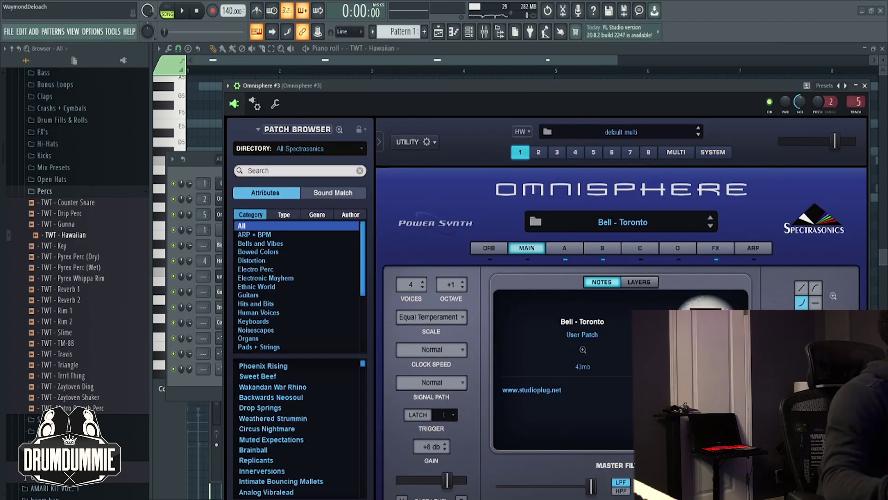
# Browse the User patch banks for Omnisphere #3 and load the Arp - Future patch from the DJ Shawdi P - Dreams bank.
pyautogui.click(623, 222)
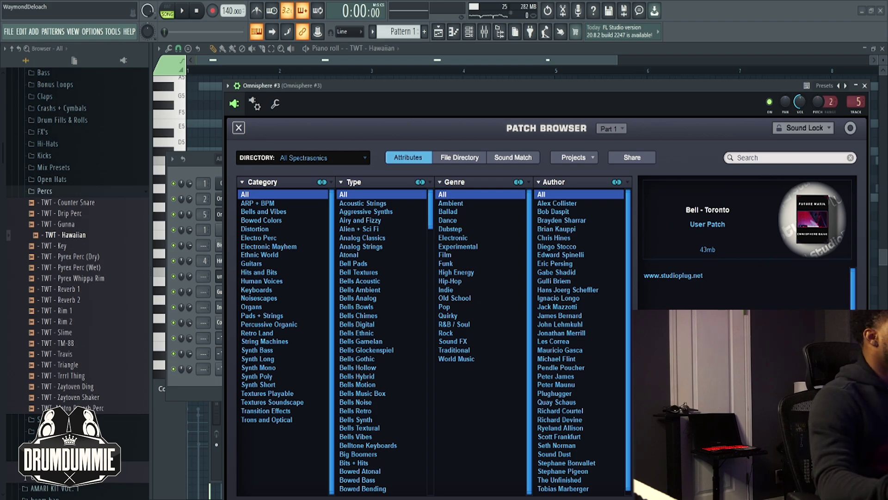
pyautogui.click(303, 158)
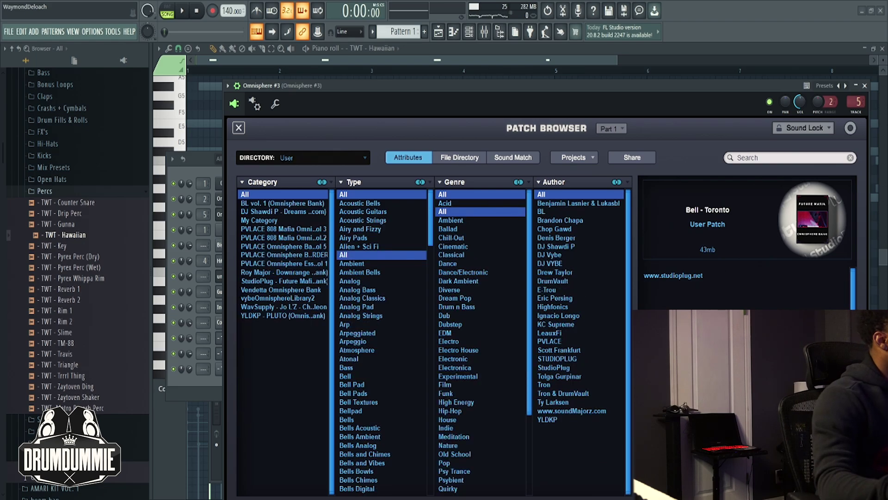
pyautogui.click(285, 282)
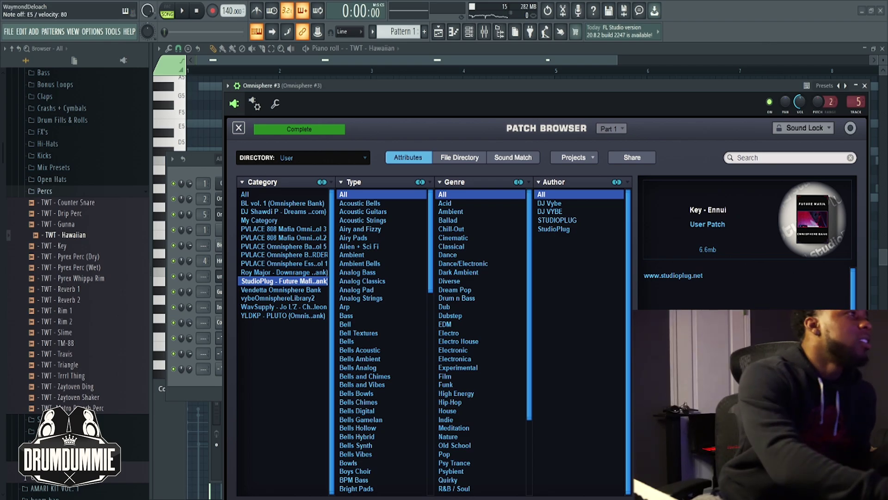
pyautogui.click(281, 290)
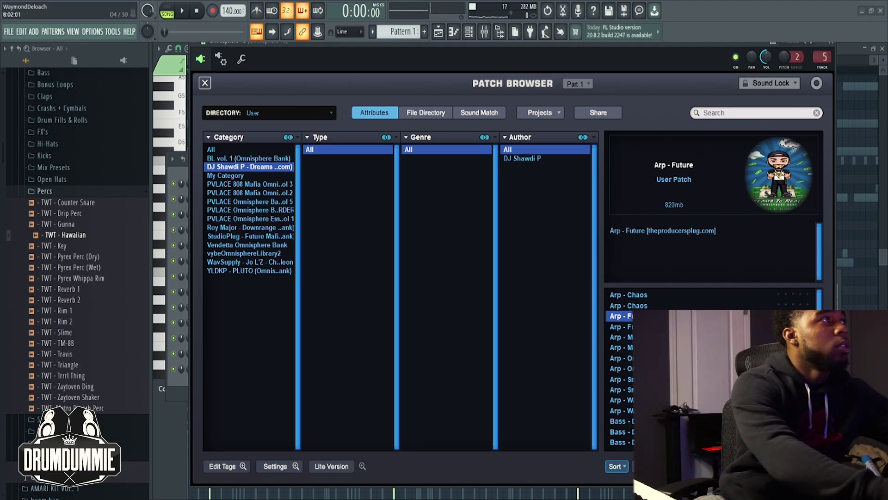
# Cut the lows and highs of Omnisphere #3 with Fruity Parametric EQ 2 and set its mixer level to about -8 dB.
pyautogui.click(469, 32)
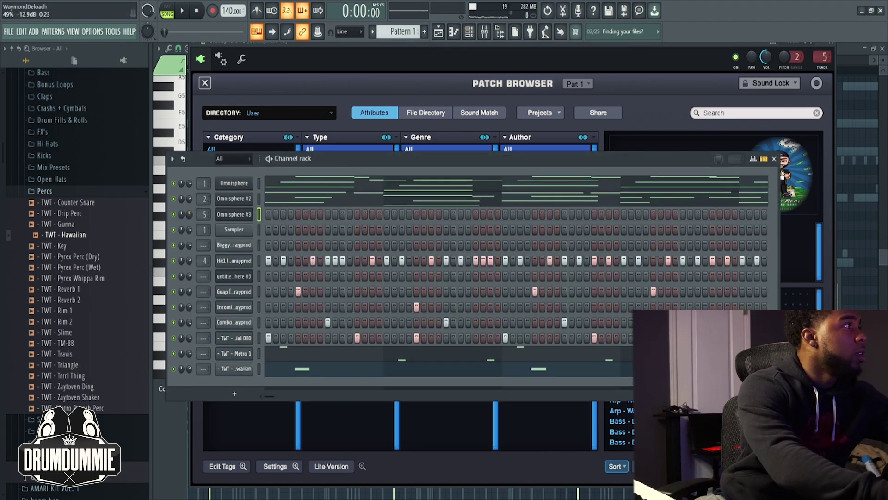
pyautogui.click(483, 32)
pyautogui.press('F7')
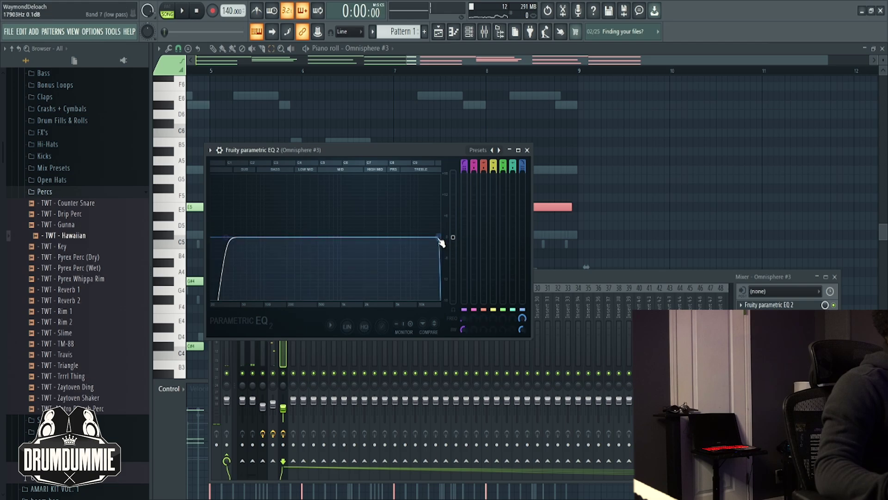
pyautogui.moveTo(241, 240); pyautogui.dragTo(278, 238)
pyautogui.press('space')
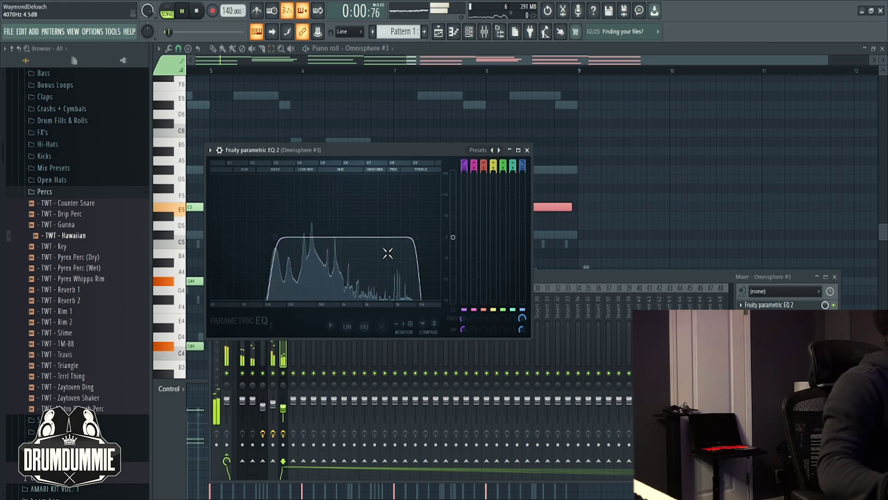
pyautogui.moveTo(284, 409); pyautogui.dragTo(283, 407)
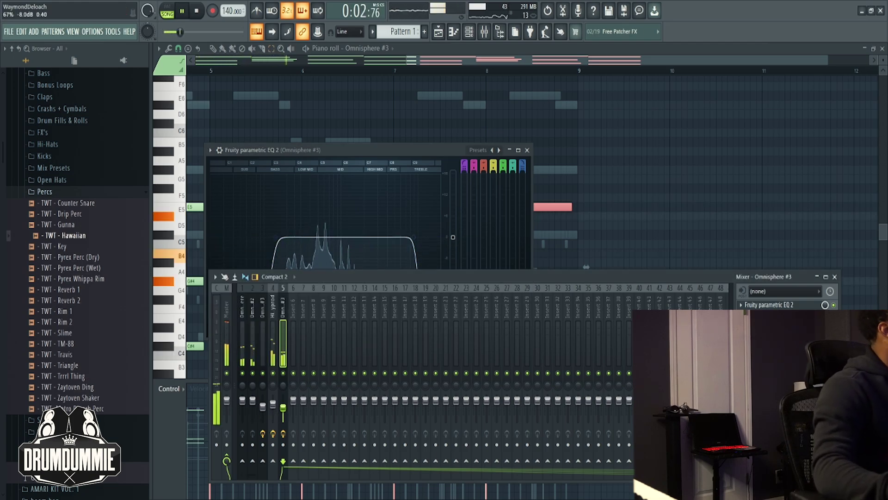
# Look through the drum kit's FX's samples during playback and toggle the Omnisphere #3 channel's mute.
pyautogui.click(468, 31)
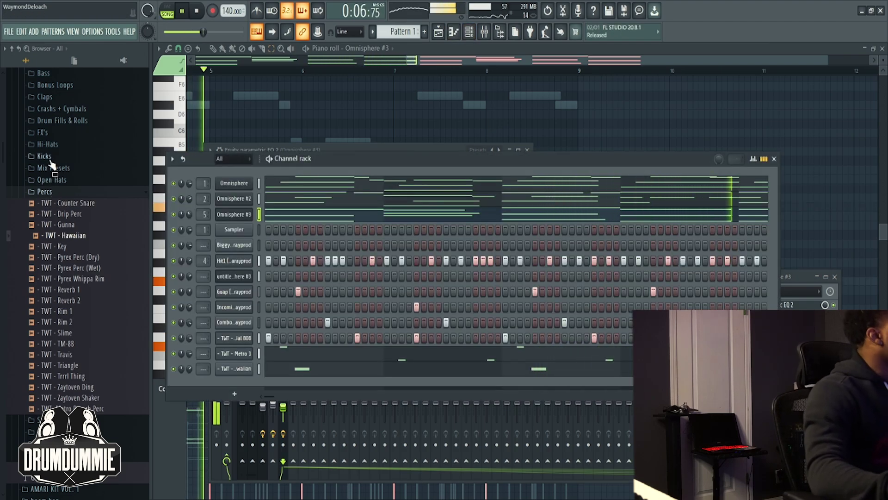
pyautogui.click(51, 133)
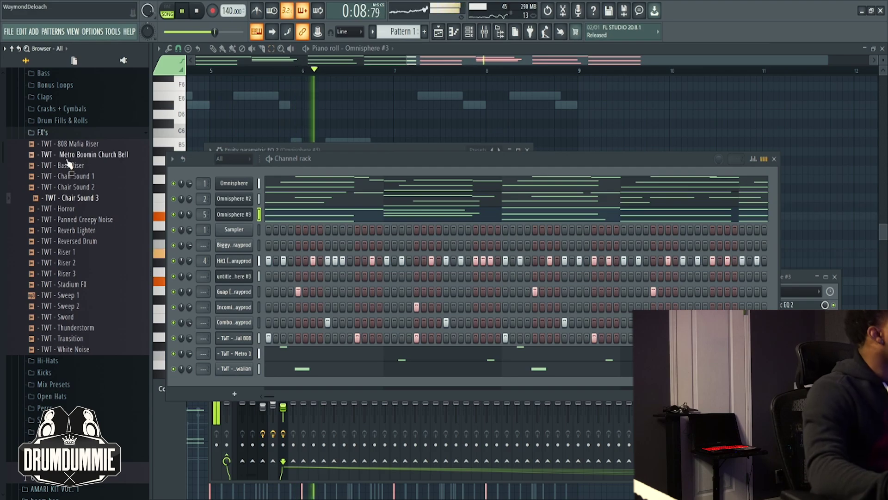
pyautogui.click(70, 133)
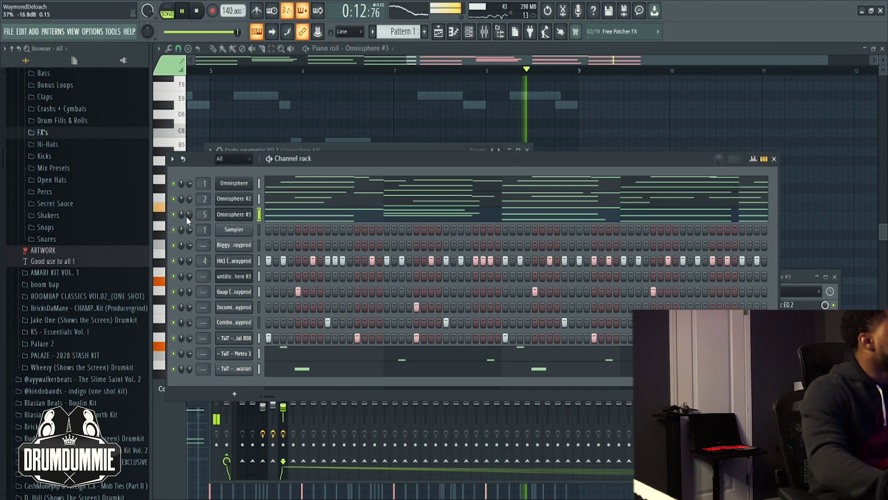
pyautogui.click(174, 214)
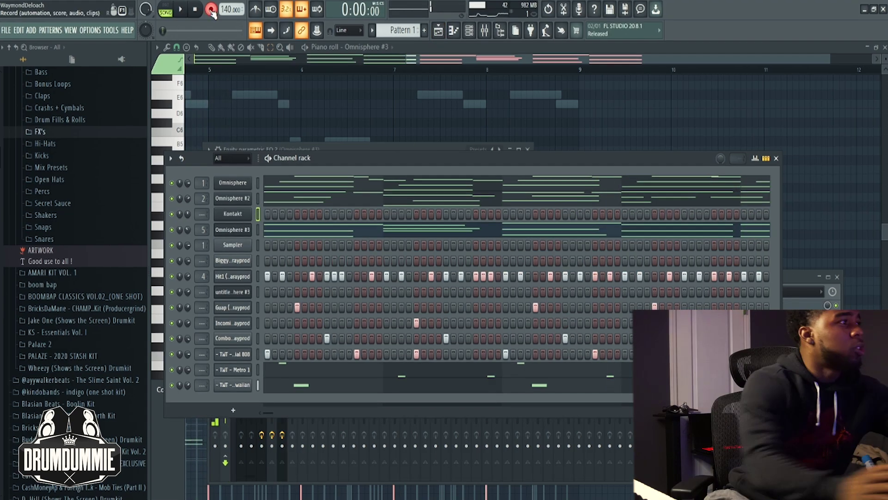
# Record a Kontakt melody over the pattern and route the Kontakt channel to mixer track 6.
pyautogui.click(212, 11)
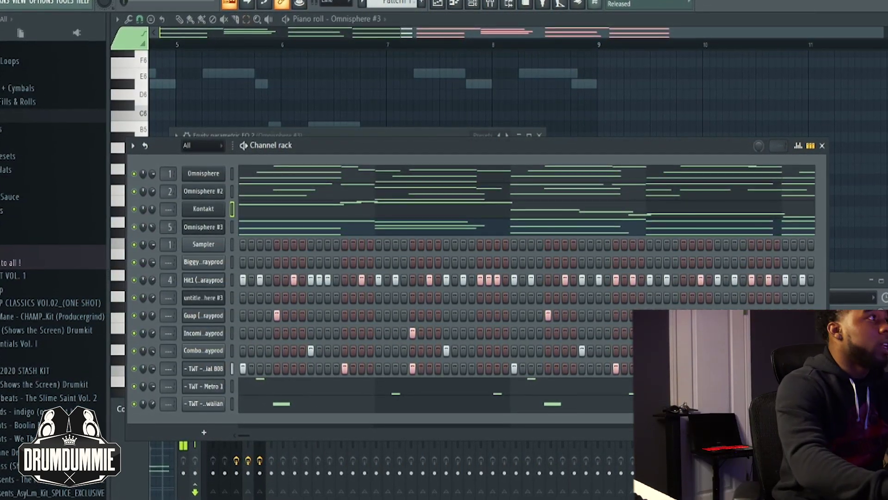
pyautogui.press('space')
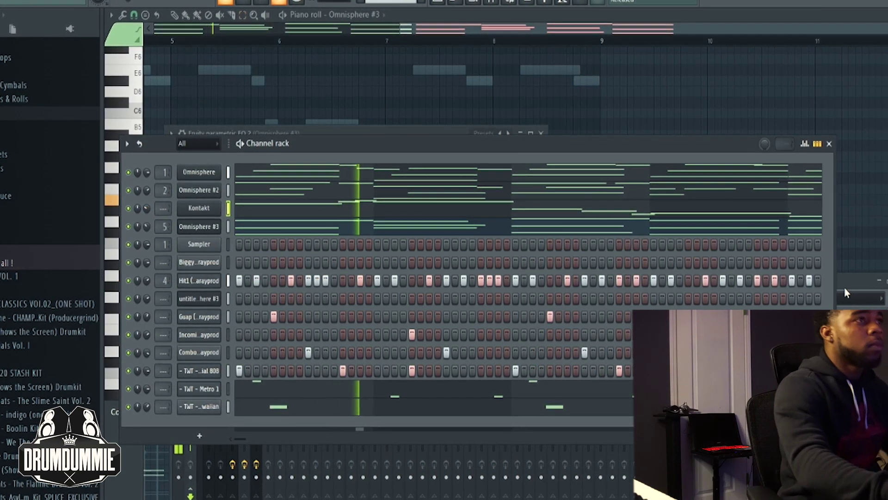
pyautogui.press('F9')
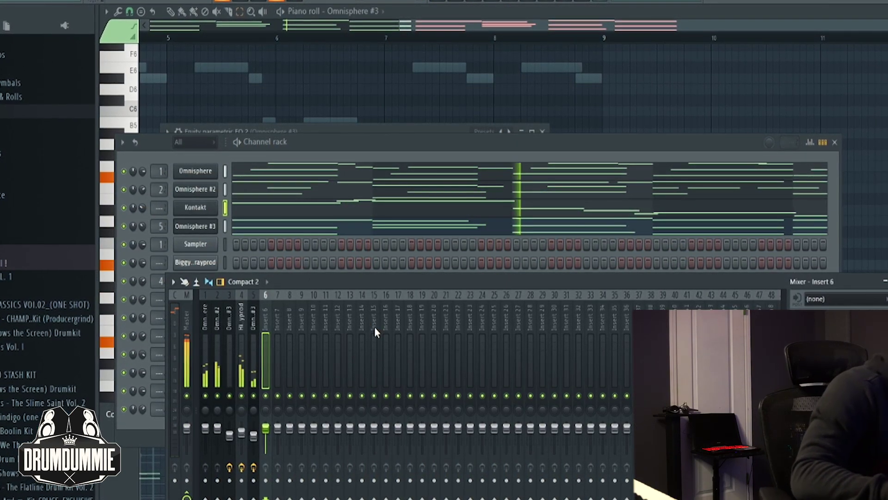
pyautogui.hotkey('ctrl', 'l')
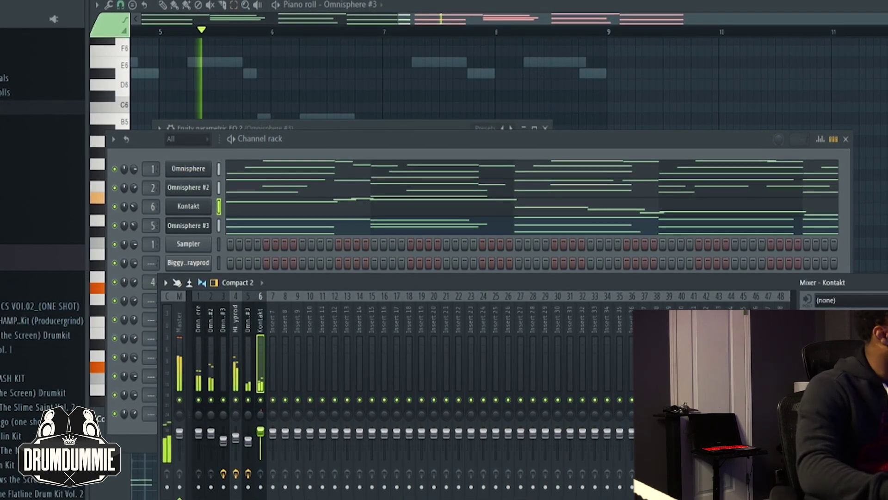
pyautogui.click(389, 155)
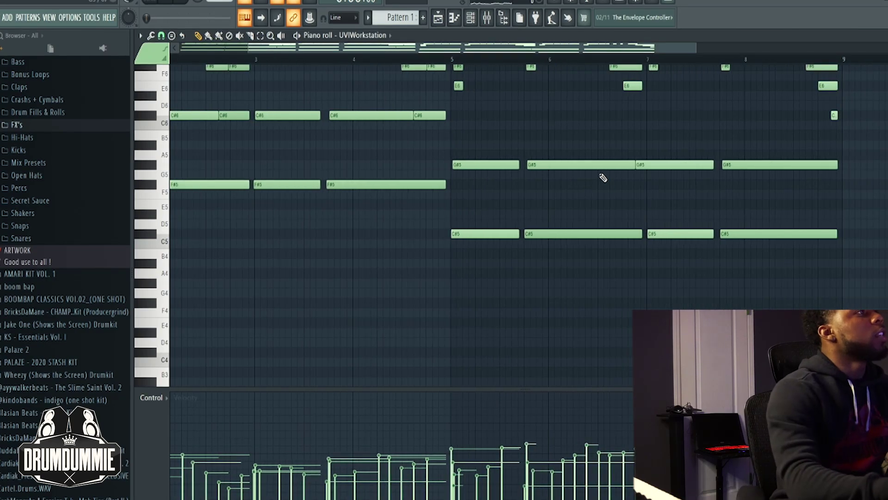
# Audition Cassette presets on the UVIWorkstation mixer track during playback, choose Crushed and show the channel rack.
pyautogui.click(488, 18)
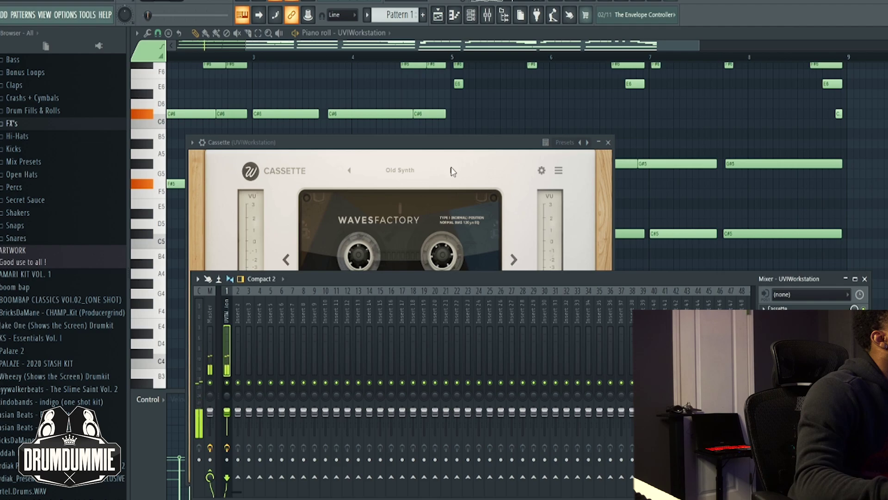
pyautogui.click(451, 171)
pyautogui.press('space')
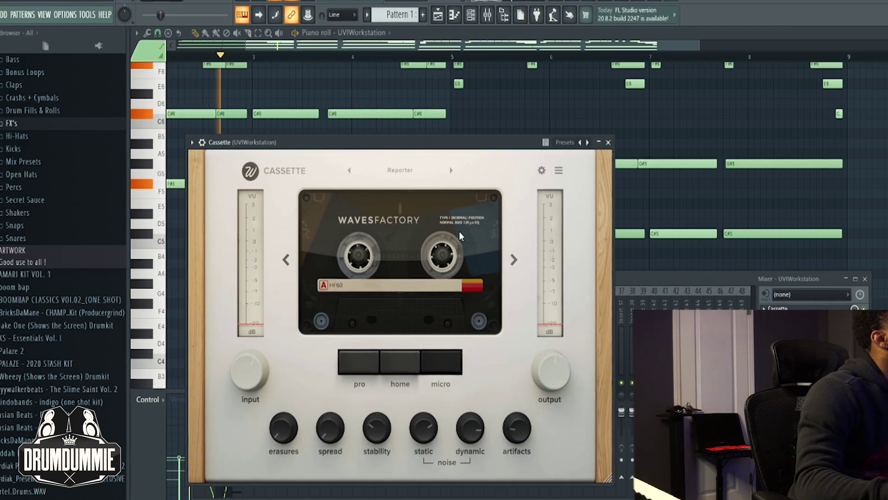
pyautogui.click(490, 163)
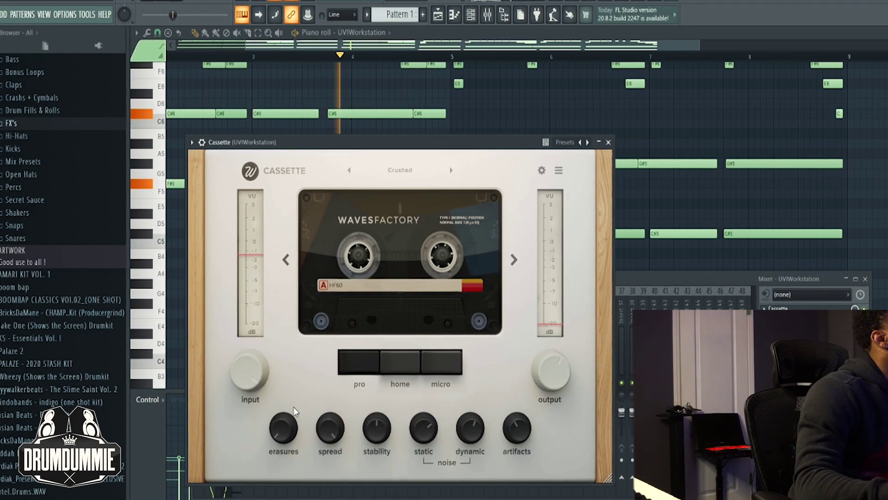
pyautogui.press('F9')
pyautogui.press('F6')
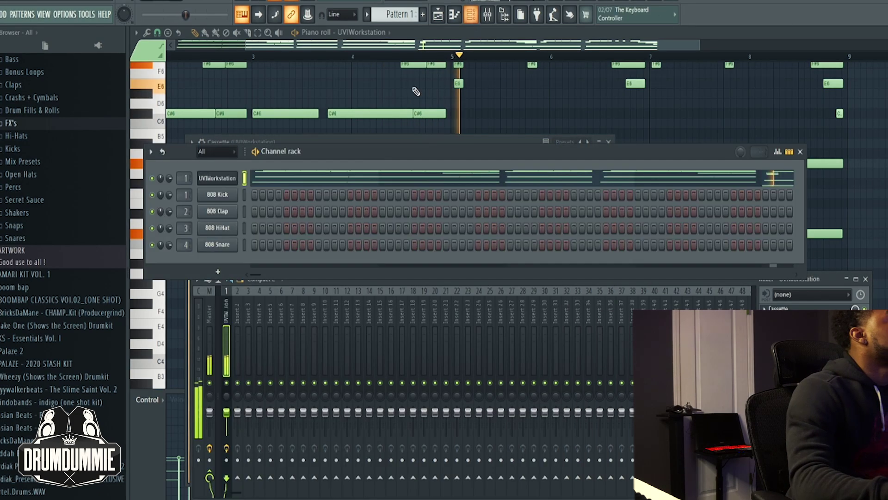
pyautogui.press('space')
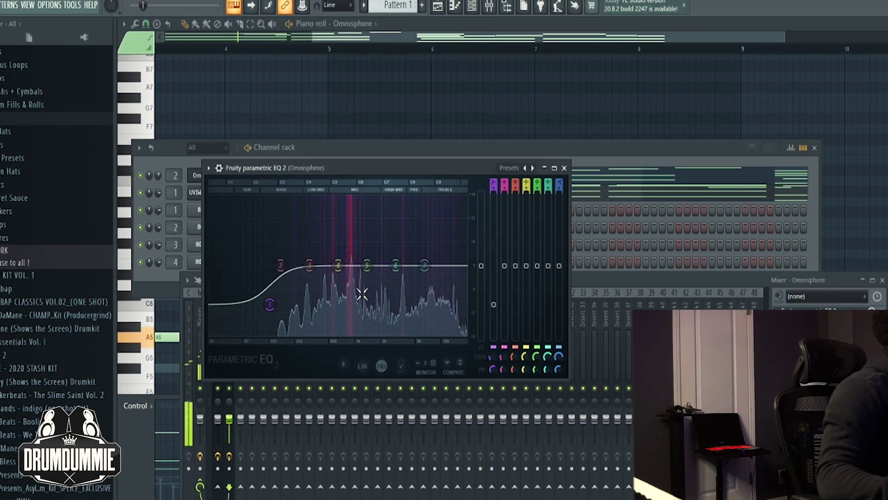
# Record a live Omnisphere #2 melody and a TWT - Annother Hat hi-hat pattern over the existing layers.
pyautogui.click(589, 289)
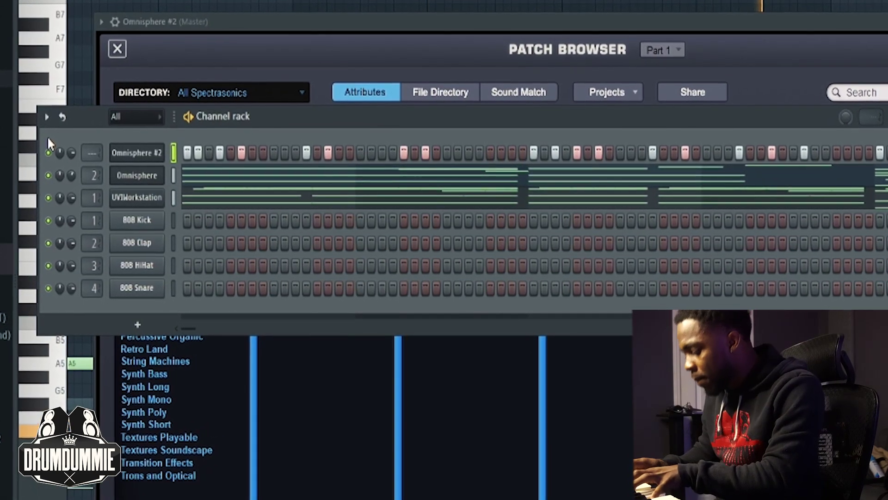
pyautogui.press('space')
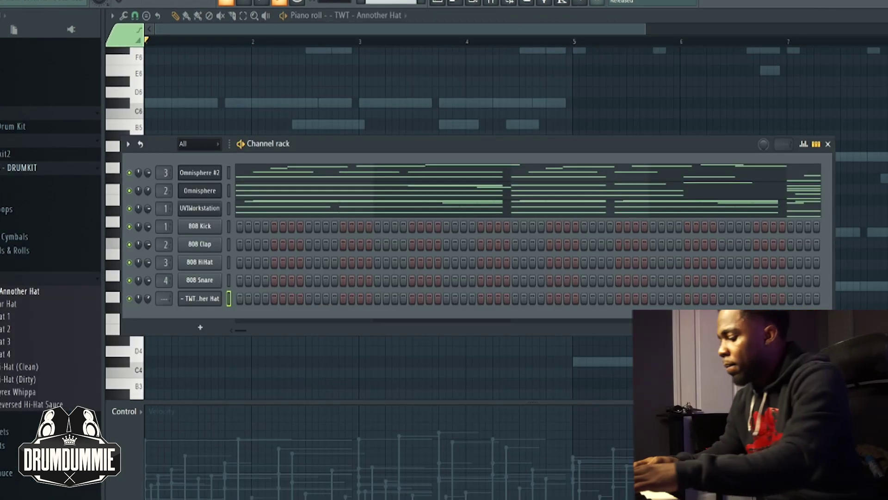
pyautogui.press('space')
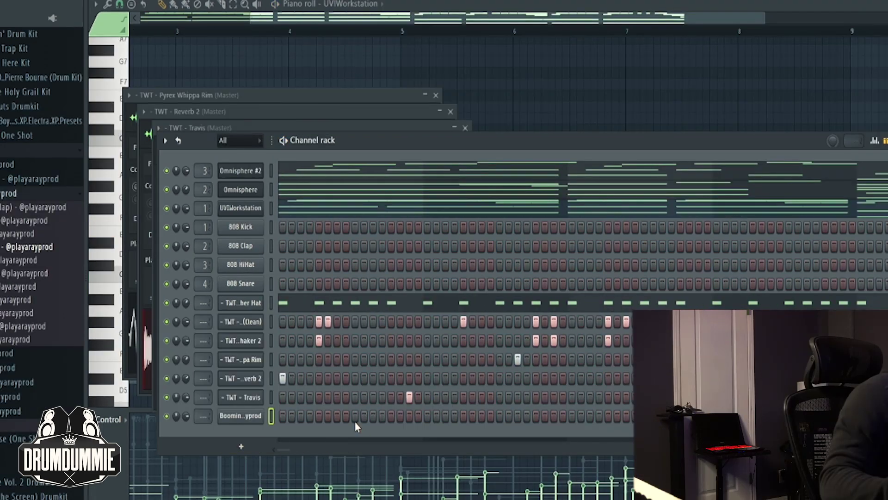
# Place Boomin snare hits every 16 steps across the pattern, starting at step 9, while it plays.
pyautogui.press('space')
pyautogui.click(354, 415)
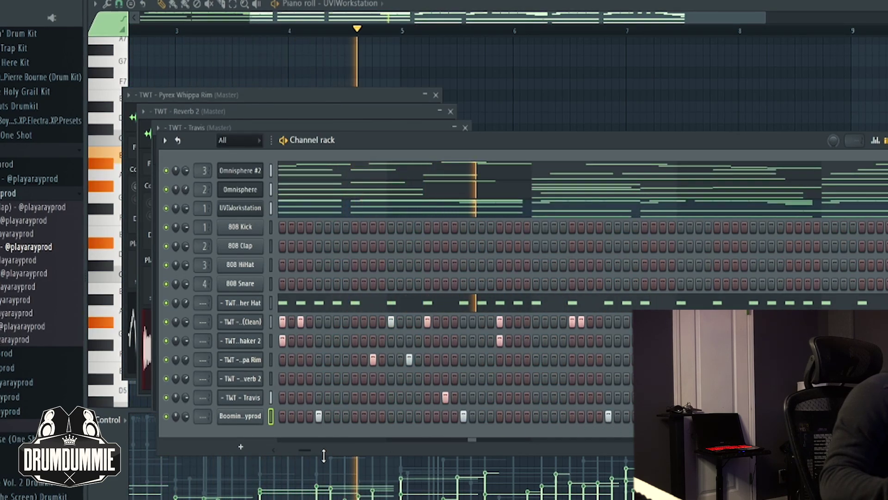
pyautogui.moveTo(330, 452); pyautogui.dragTo(332, 452)
pyautogui.click(572, 417)
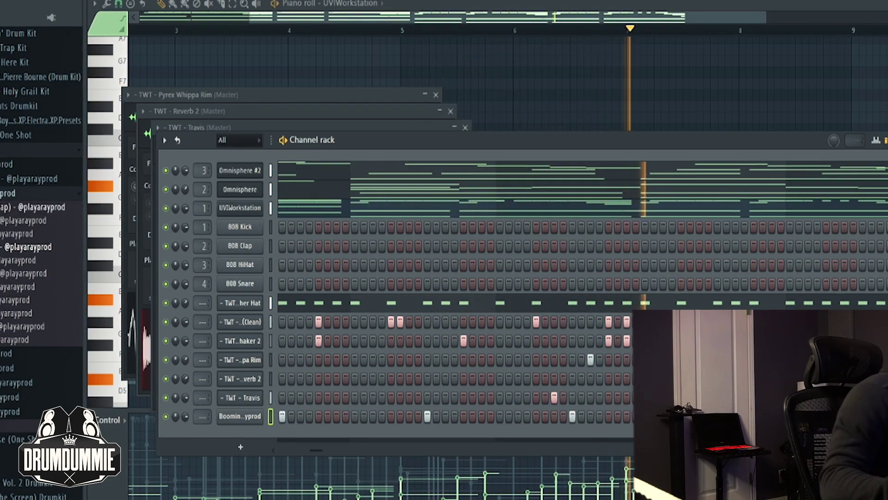
# Bring in the TWT - Official 808 and place B4 notes in bars 1 and 3 and E5 and F#5 in bar 2.
pyautogui.click(7, 193)
pyautogui.click(8, 265)
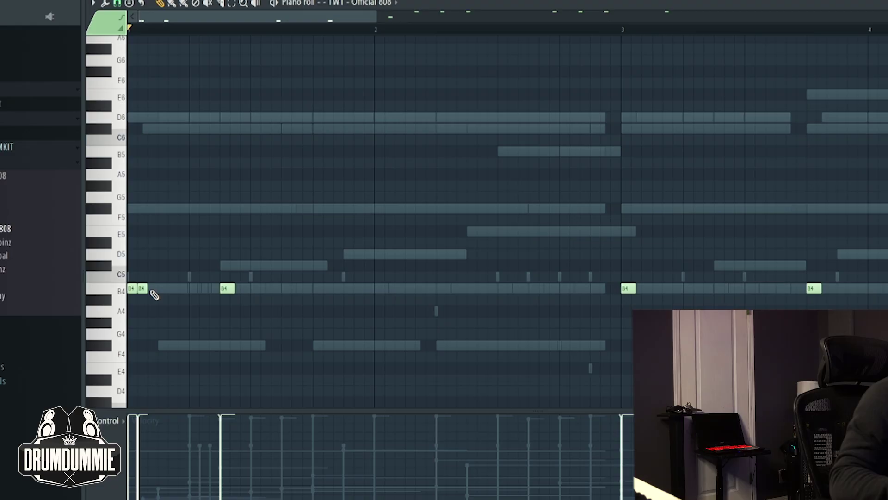
pyautogui.press('space')
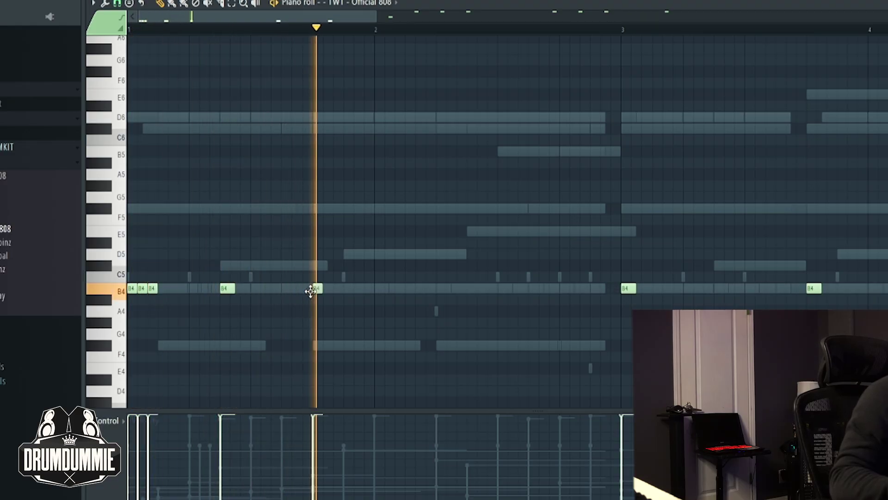
pyautogui.click(563, 231)
pyautogui.click(594, 208)
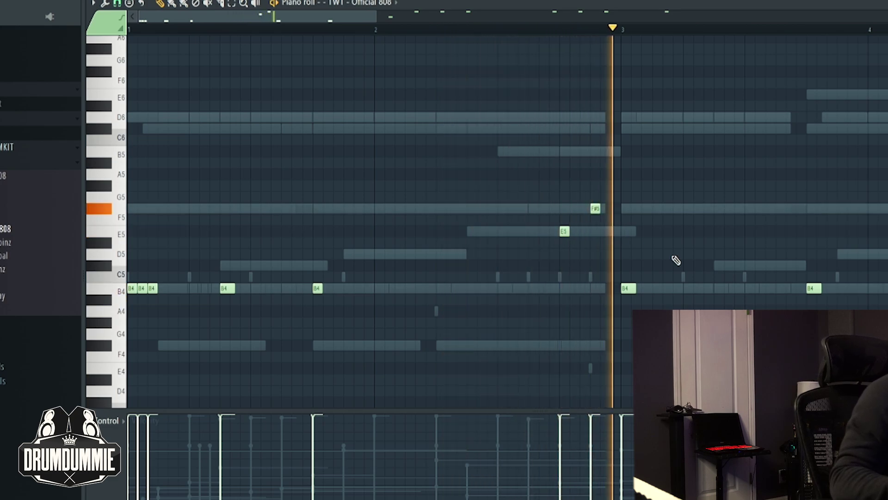
pyautogui.click(718, 288)
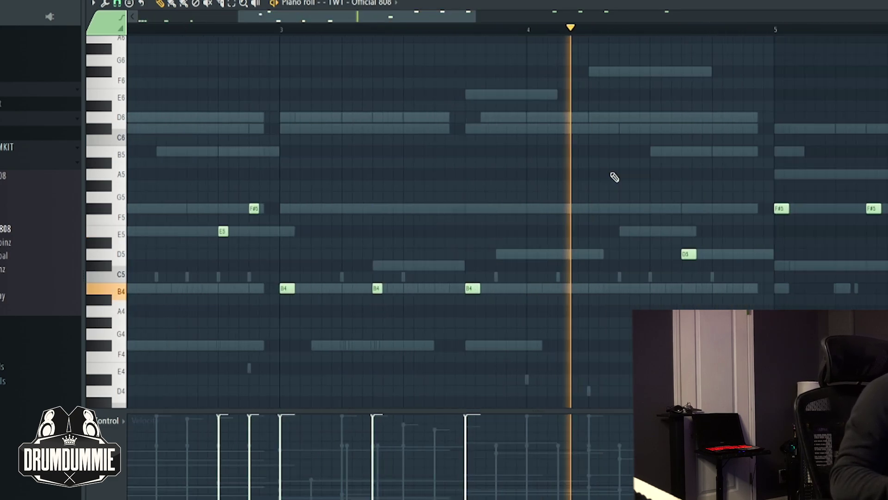
# Build a three-note B5 roll and an F#6 slide note near the end of bar 4 in the 808 part.
pyautogui.click(711, 208)
pyautogui.rightClick(718, 208)
pyautogui.rightClick(703, 208)
pyautogui.click(705, 153)
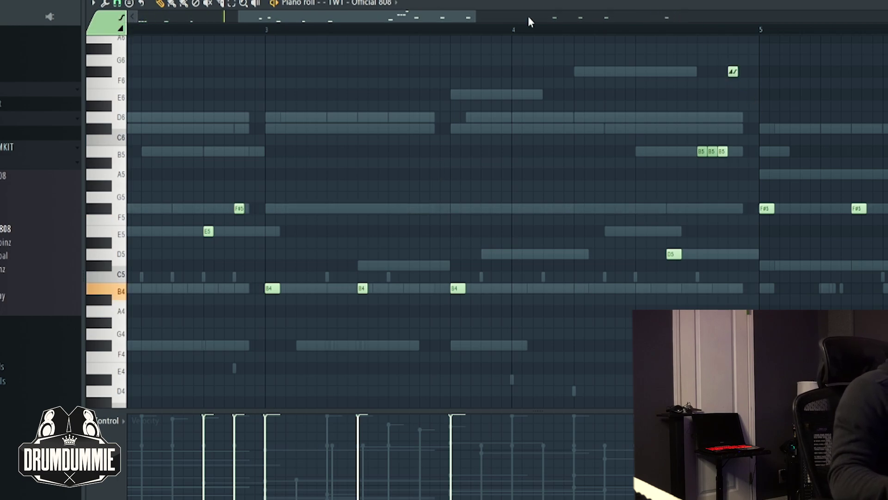
# Ramp up the velocities of the B5 roll in bar 4 and add a C#5 slide note in bar 6.
pyautogui.scroll(-3, 507, 30)
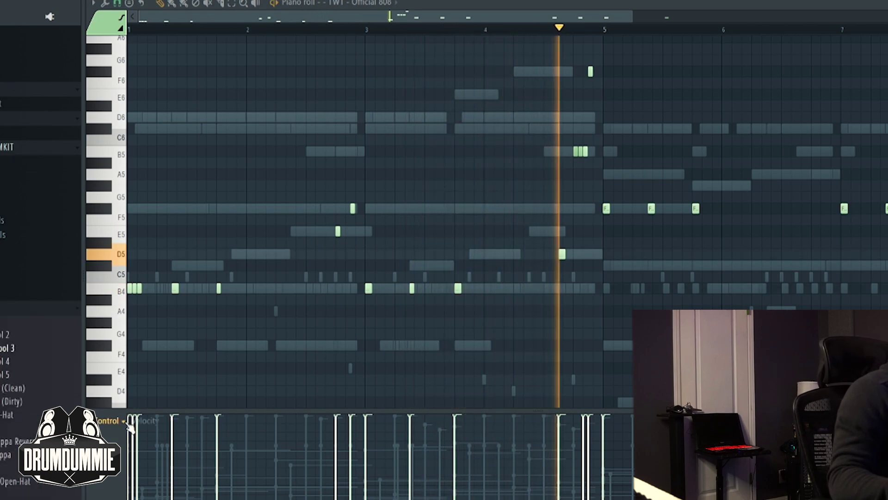
pyautogui.scroll(2, 561, 35)
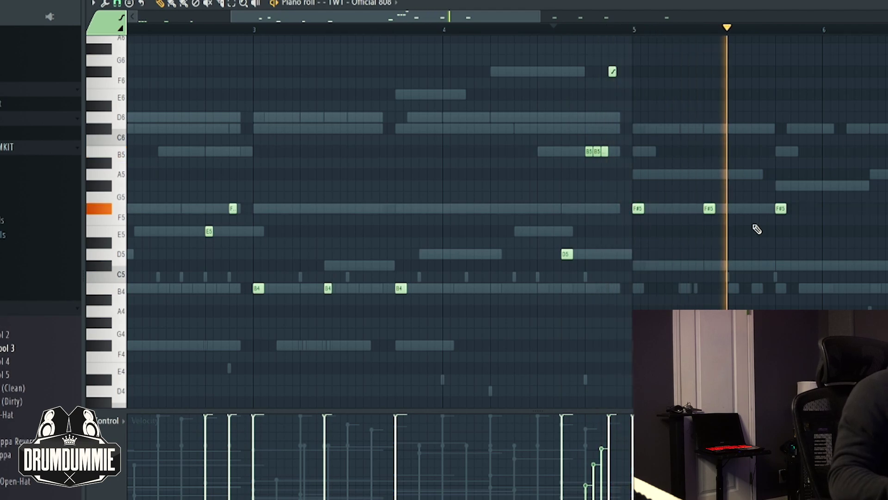
pyautogui.click(874, 265)
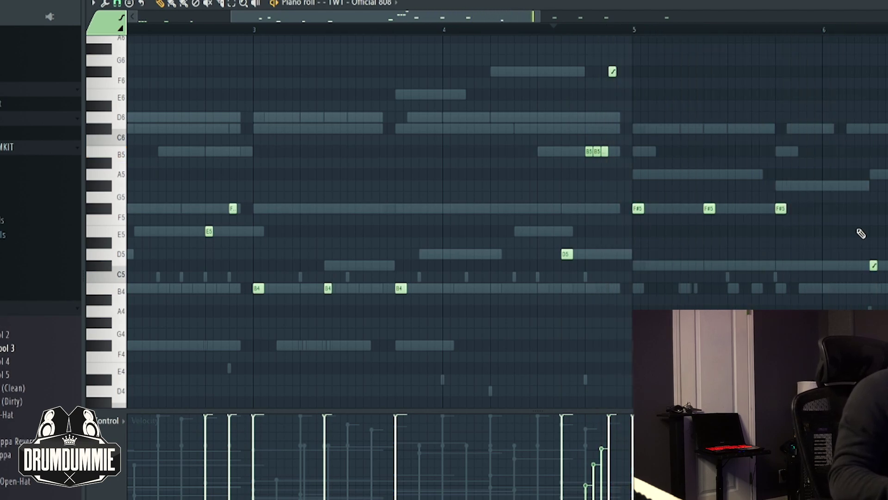
# Find the TWT - Metro 4 sample in the drum kit, add it as a new channel below the 808, and restart playback.
pyautogui.press('F6')
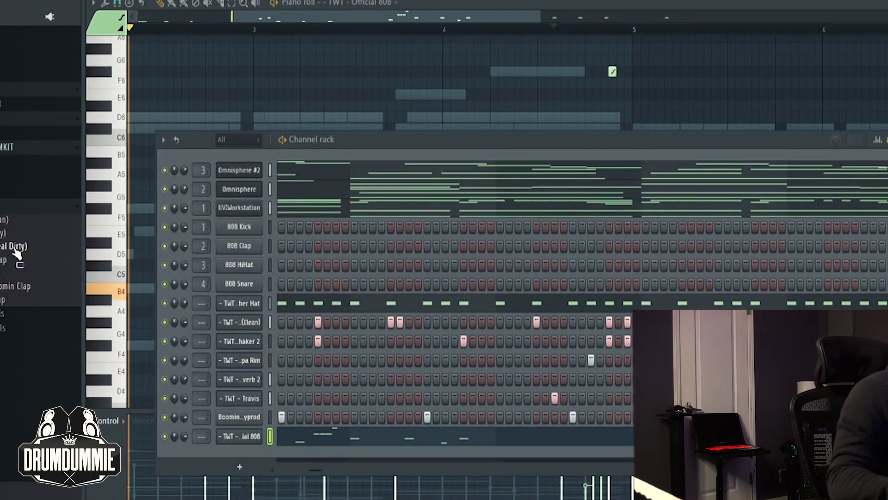
pyautogui.scroll(15, 9, 300)
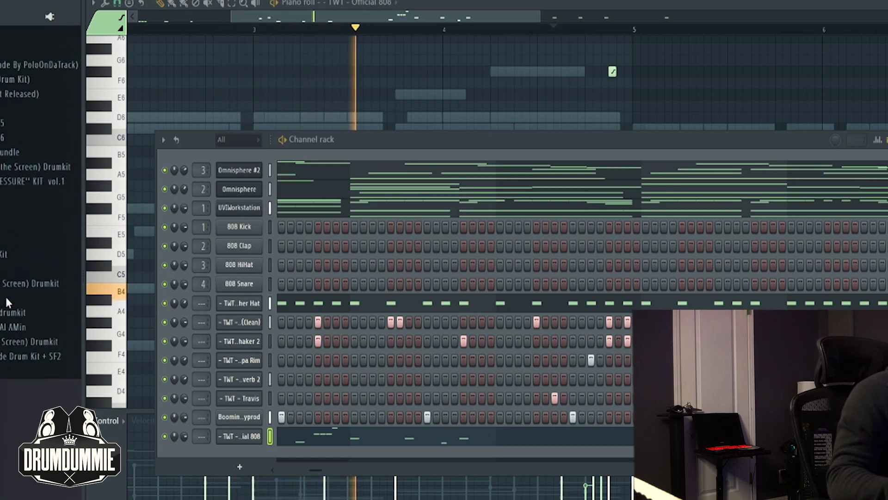
pyautogui.scroll(-10, 8, 303)
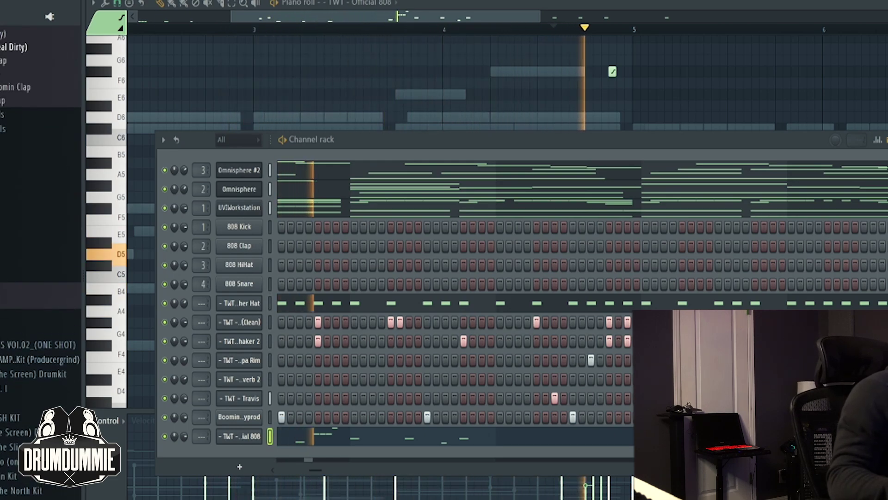
pyautogui.click(3, 274)
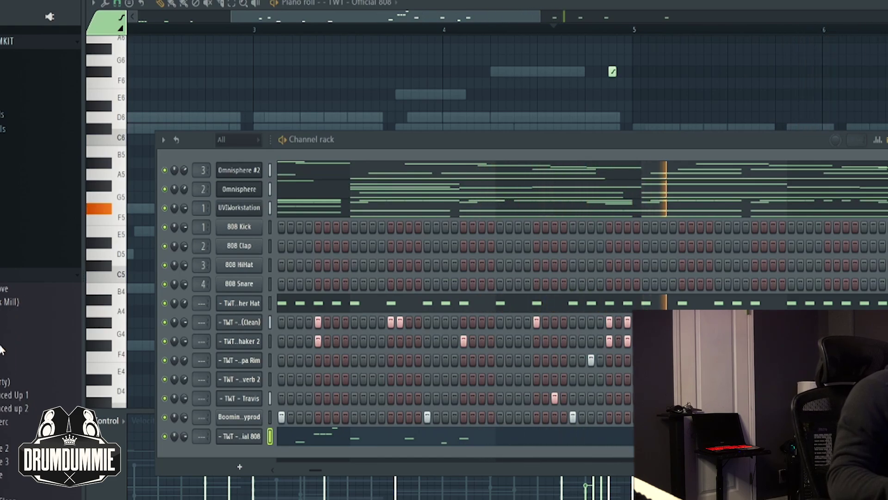
pyautogui.moveTo(14, 373); pyautogui.dragTo(524, 166)
pyautogui.click(500, 151)
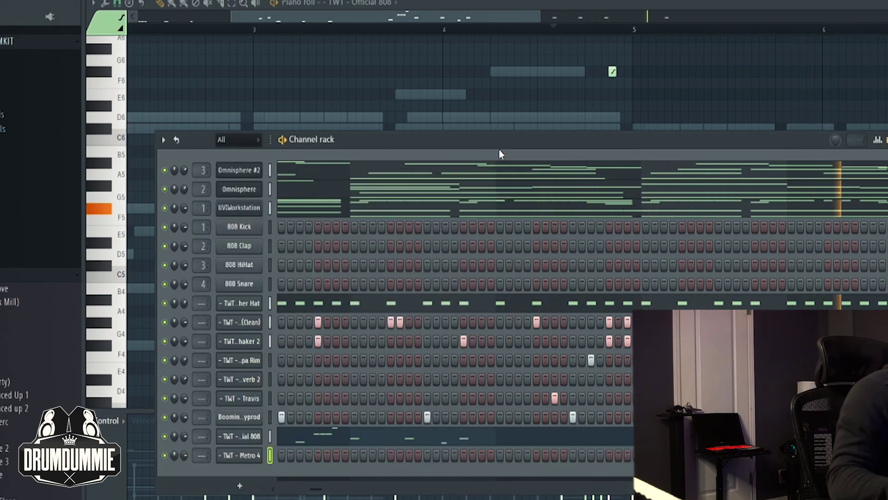
pyautogui.press('space')
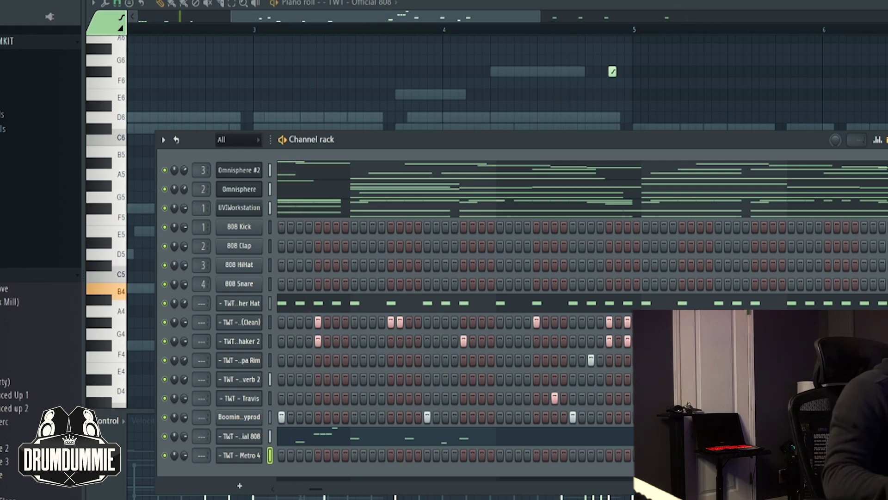
pyautogui.press('space')
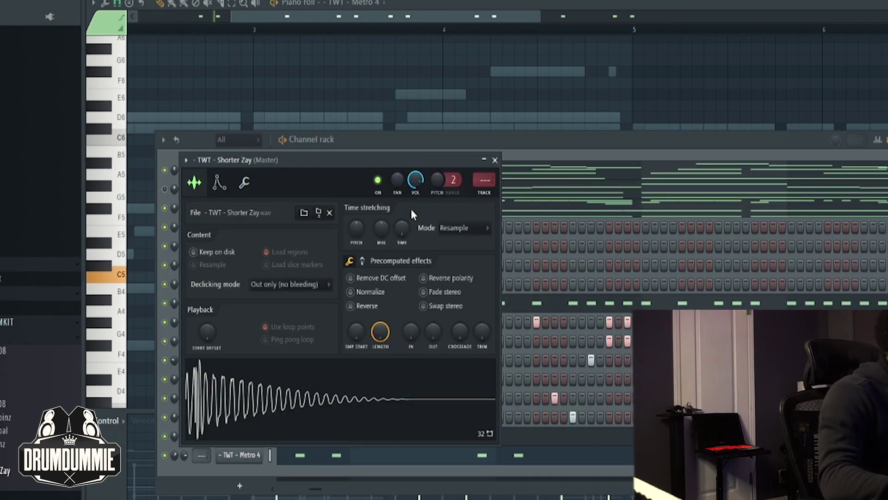
# Close the TWT - Shorter Zay channel settings and look through the drum kits in the browser.
pyautogui.click(2, 324)
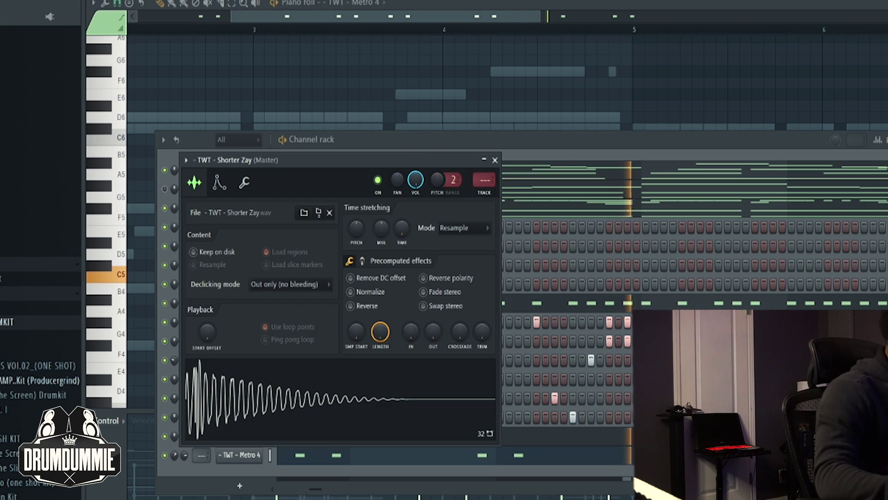
pyautogui.click(495, 160)
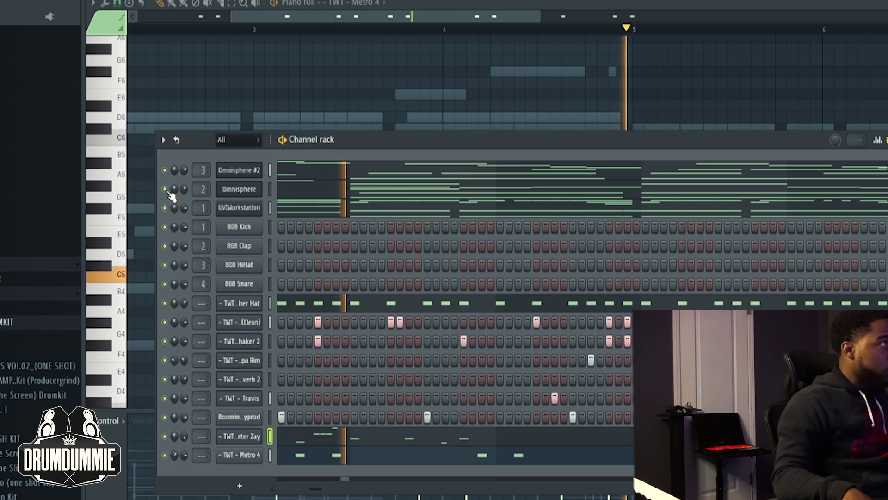
pyautogui.scroll(-10, 40, 231)
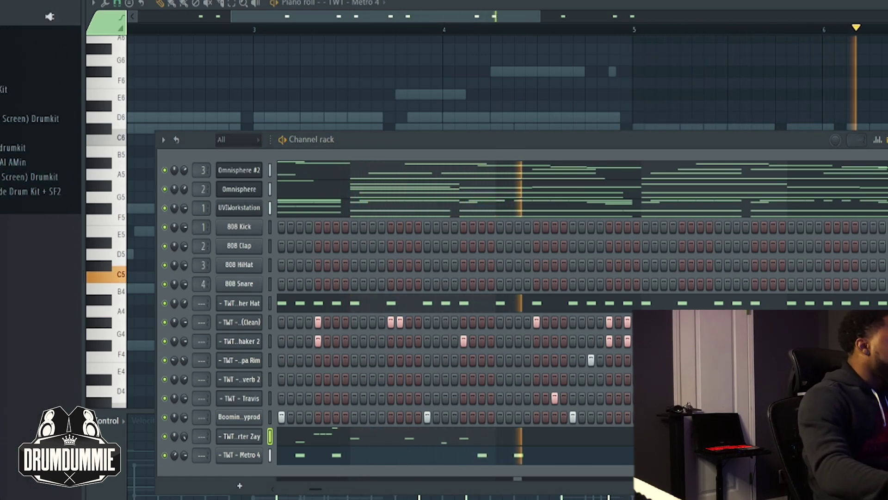
pyautogui.scroll(2, 40, 231)
pyautogui.scroll(8, 69, 300)
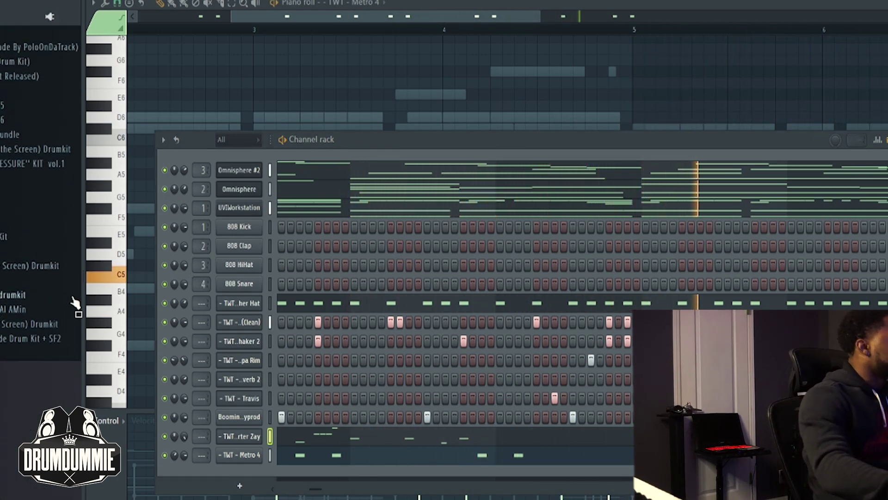
# Compare the beat with the UVIWorkstation channel muted and unmuted.
pyautogui.press('space')
pyautogui.click(164, 208)
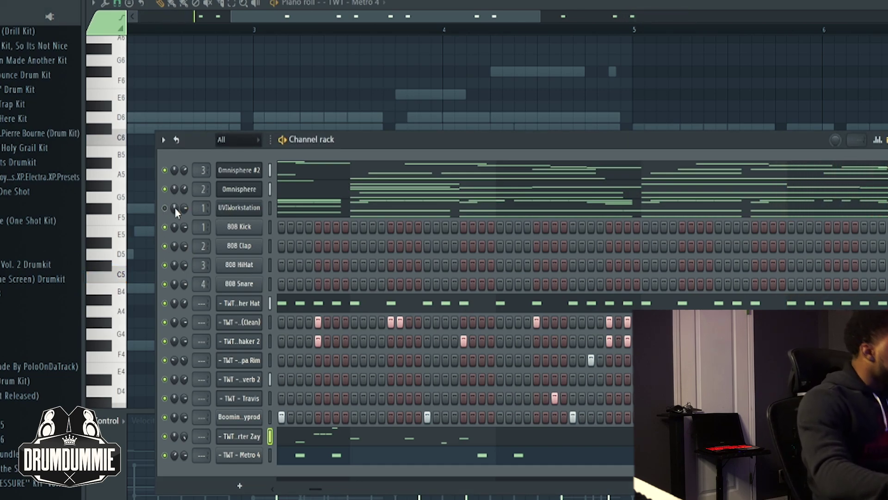
pyautogui.click(165, 208)
pyautogui.press('space')
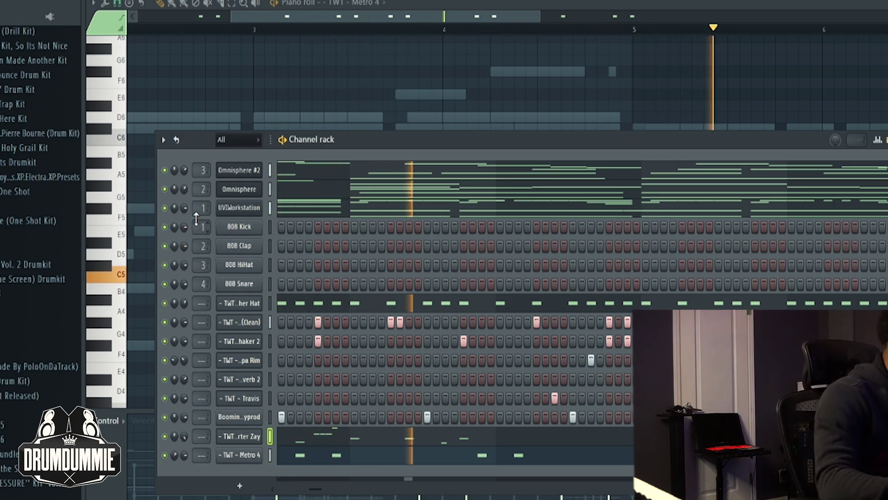
# Record a sustained chord part over the beat with the Mello preset 1 Flutes and Oboe in UVIWorkstation #2.
pyautogui.press('space')
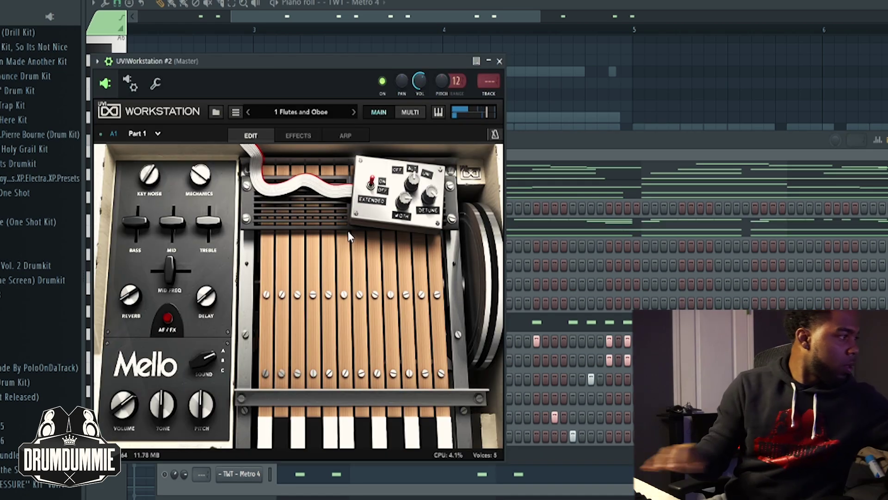
pyautogui.press('space')
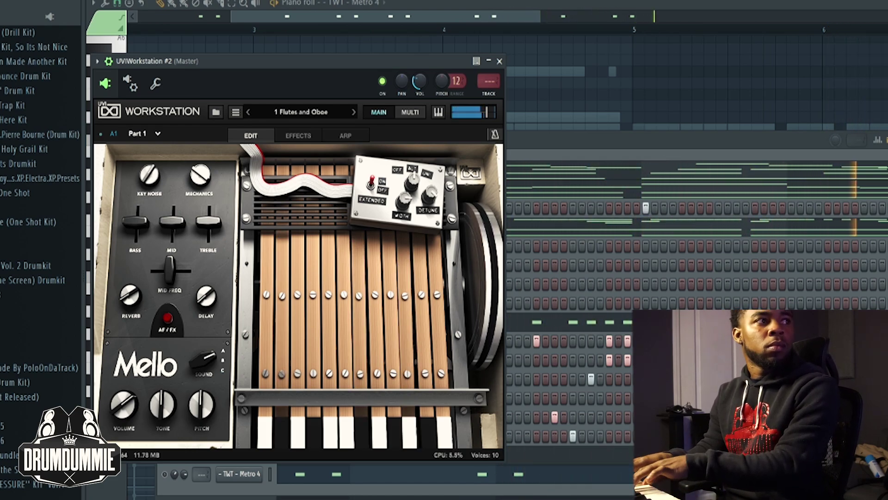
pyautogui.press('space')
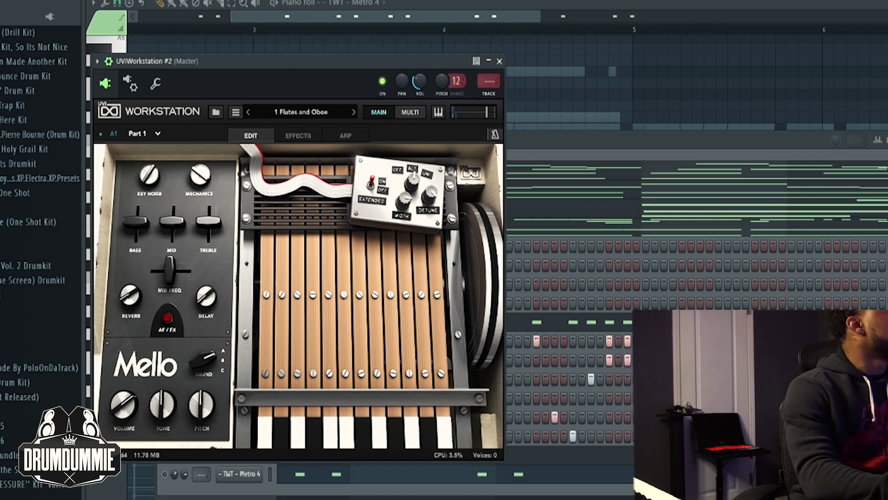
# Open another drum kit folder and add one of its samples as a new channel below TWT - Metro 4.
pyautogui.click(581, 153)
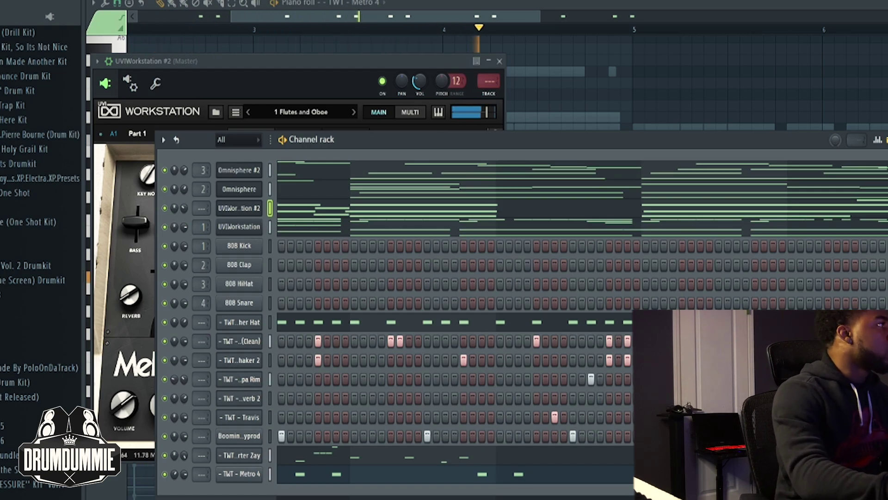
pyautogui.click(2, 207)
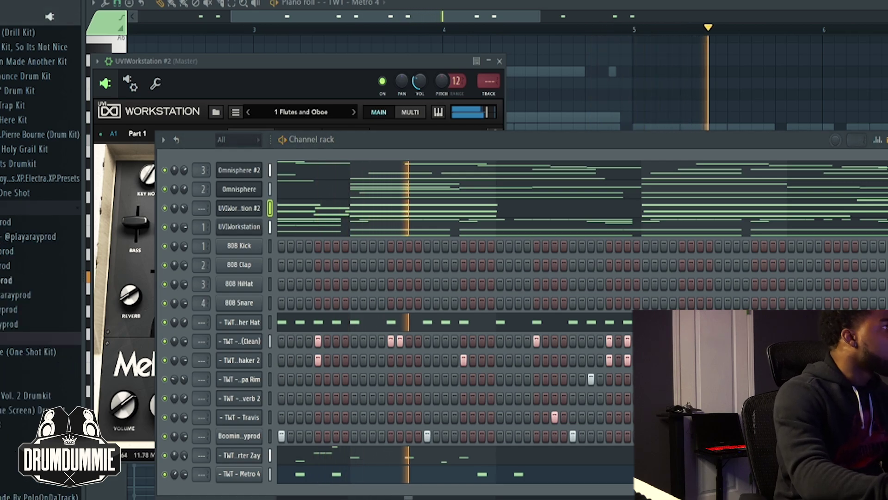
pyautogui.click(3, 280)
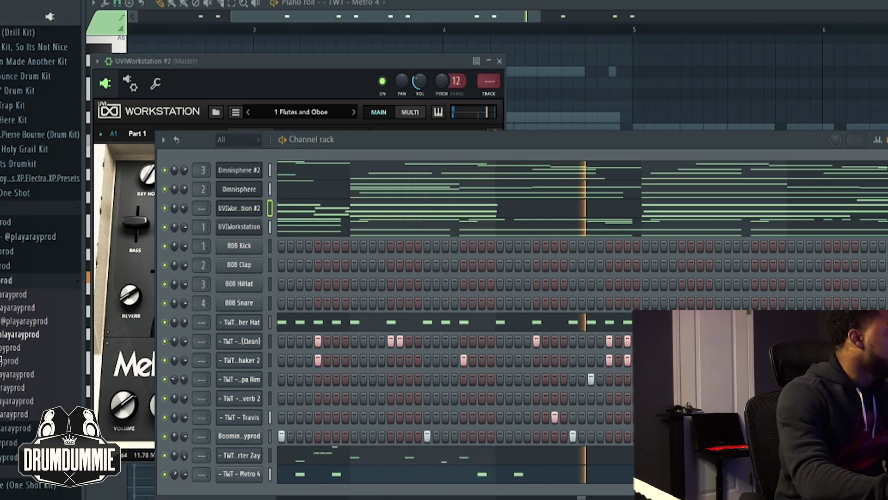
pyautogui.moveTo(2, 373); pyautogui.dragTo(240, 492)
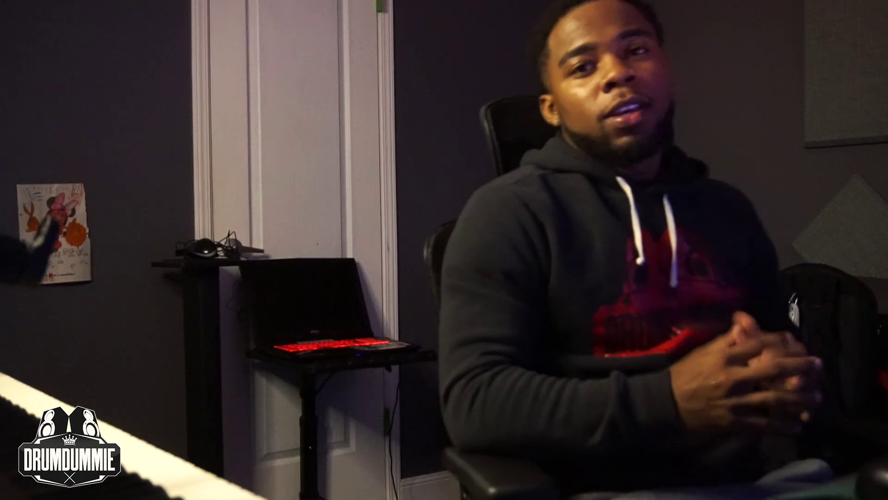